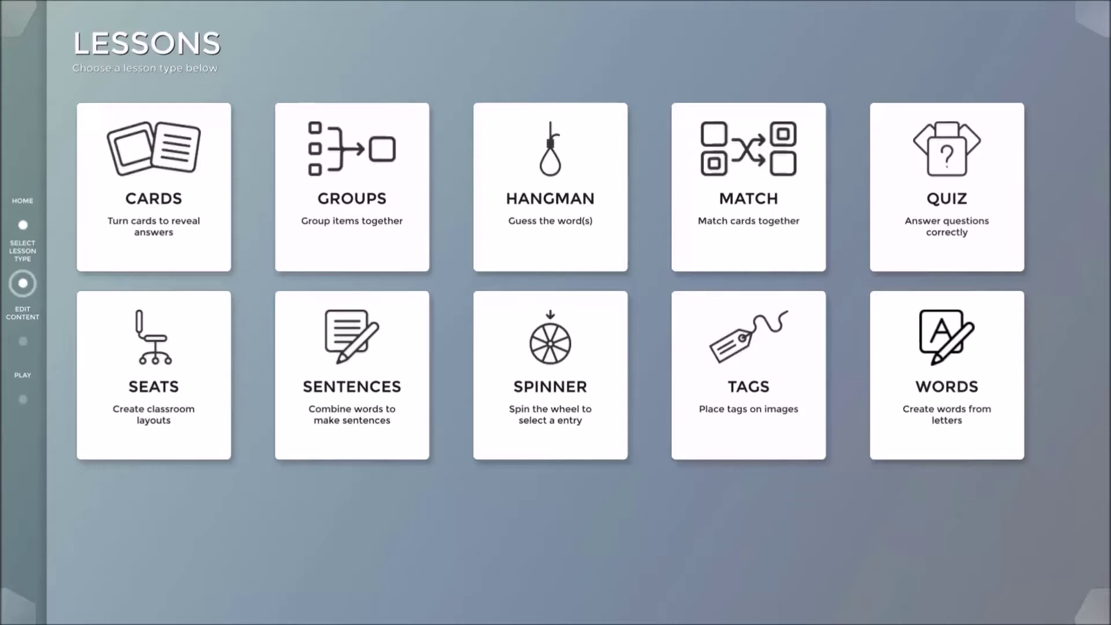
Start a Groups lesson and name it "Geographical regions Grade 6-7"
click(340, 203)
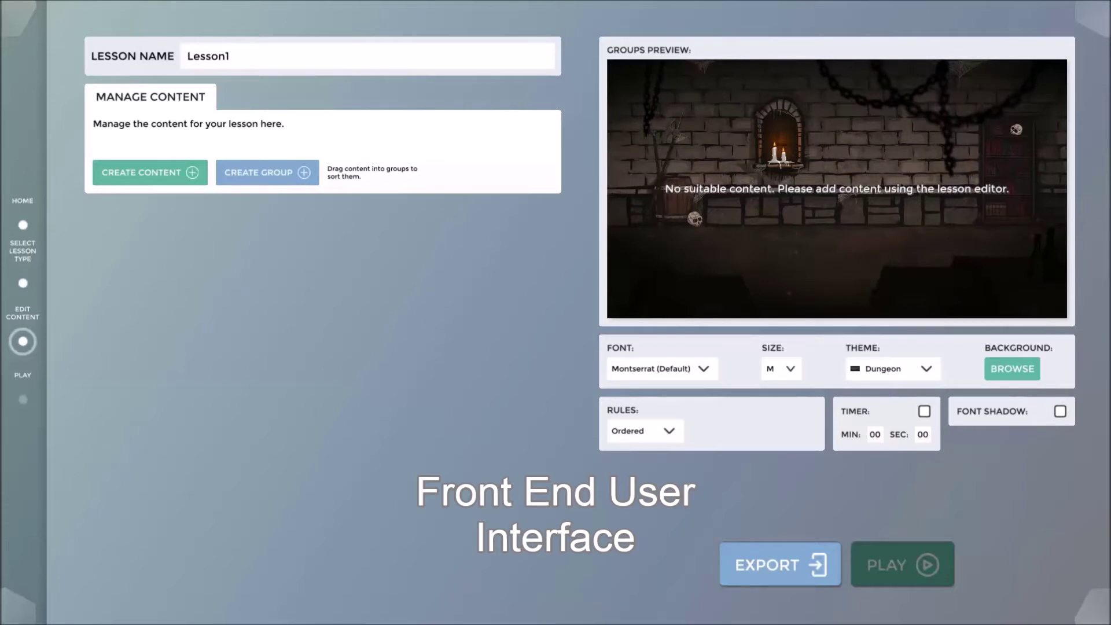
click(271, 56)
key(BackSpace)
key(BackSpace)
key(BackSpace)
key(BackSpace)
key(BackSpace)
key(BackSpace)
key(BackSpace)
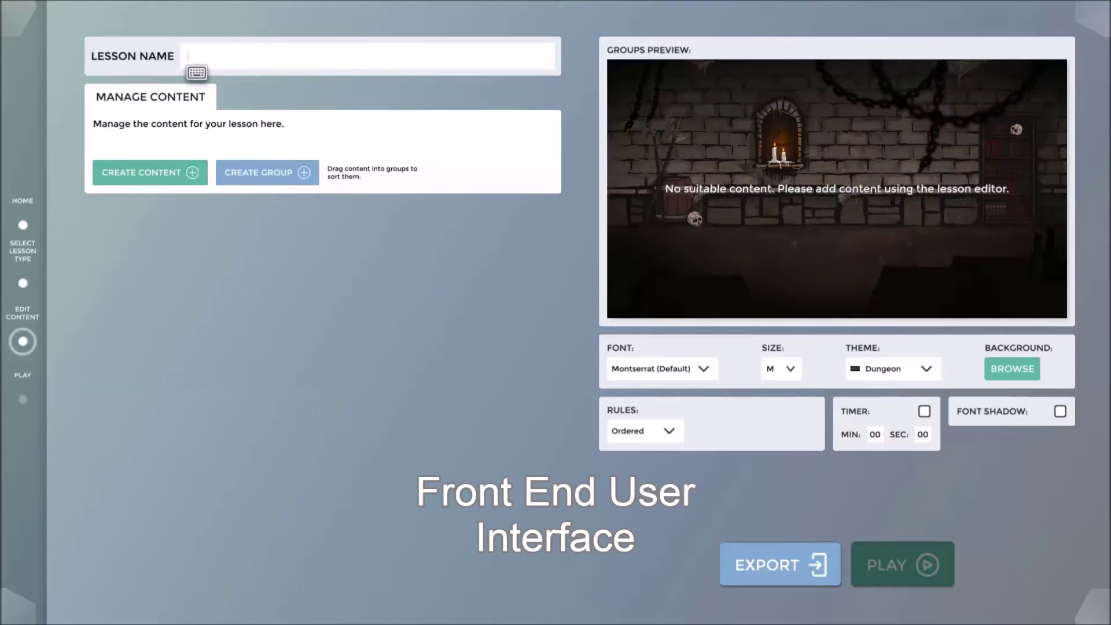
text(Geogr)
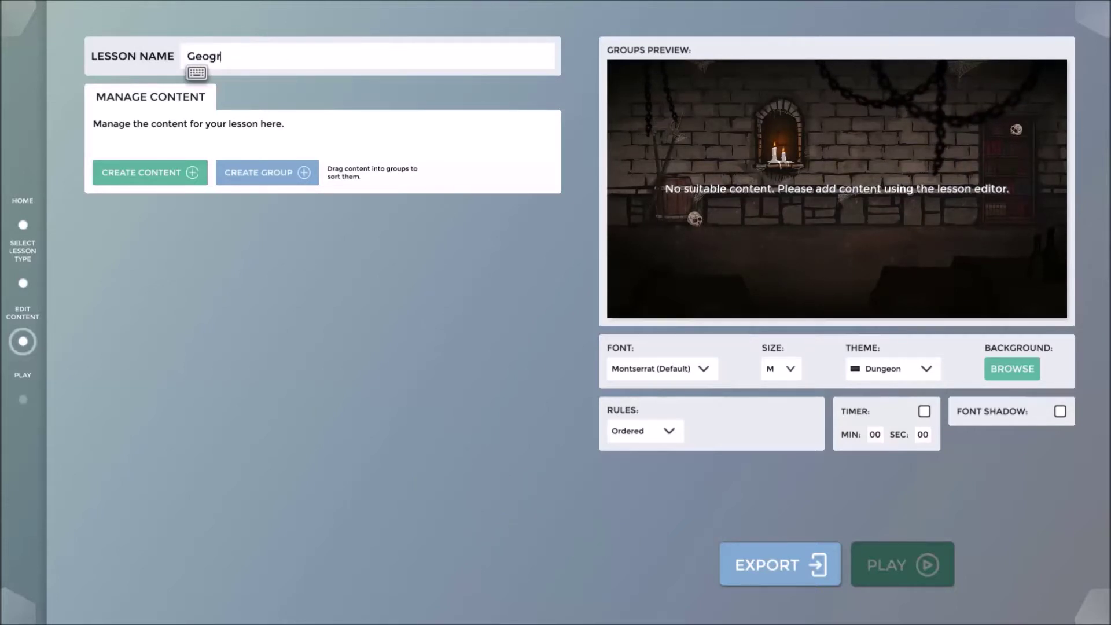
text(aphical regions)
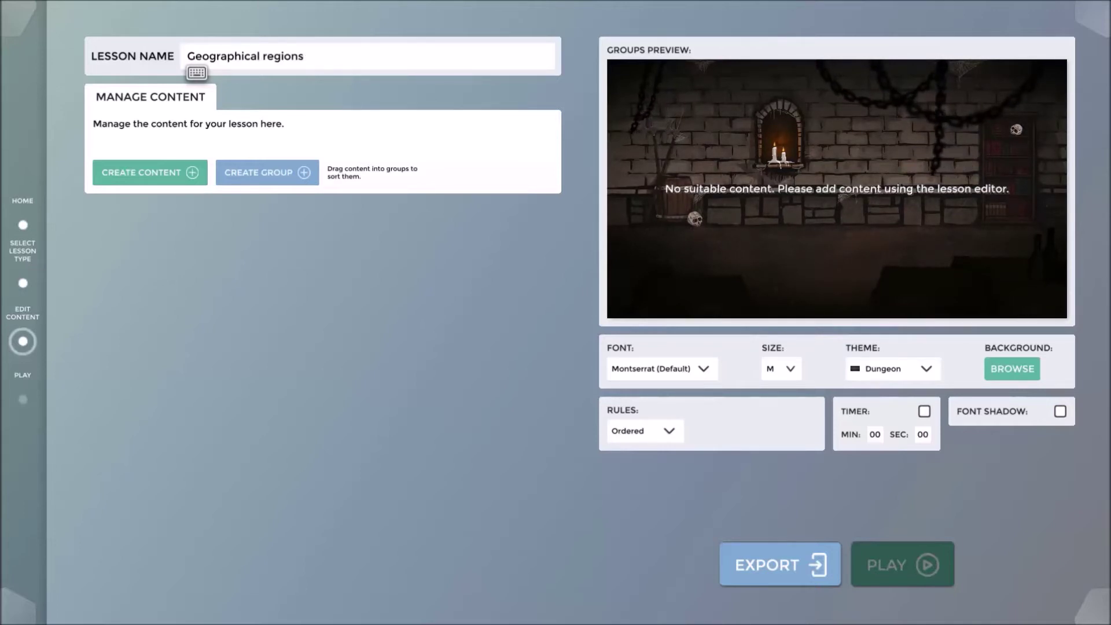
text( Grade)
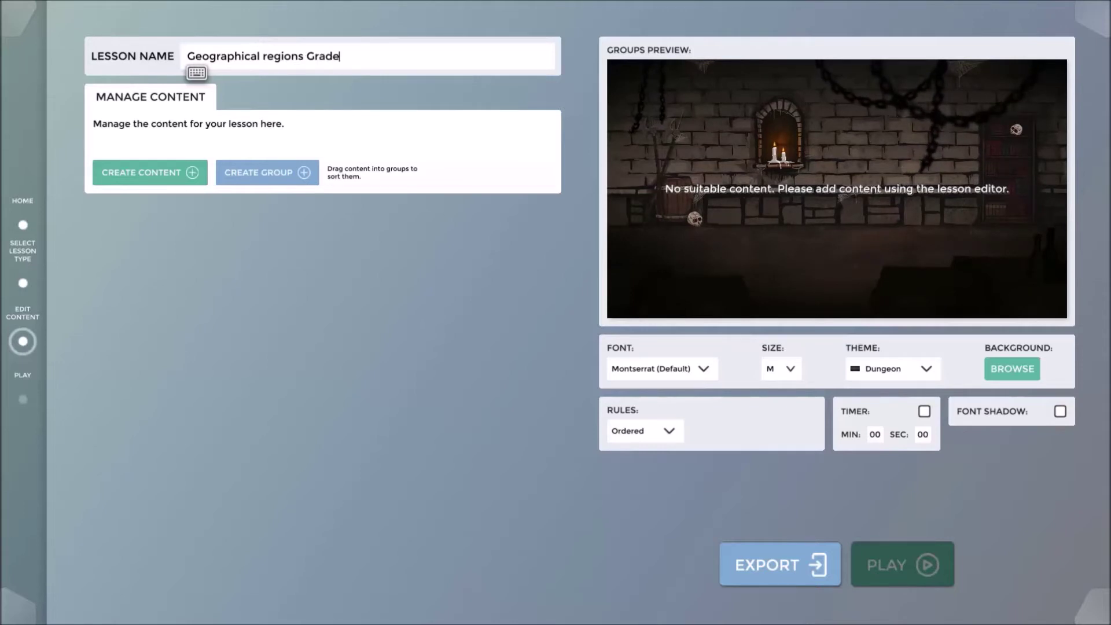
text( 6)
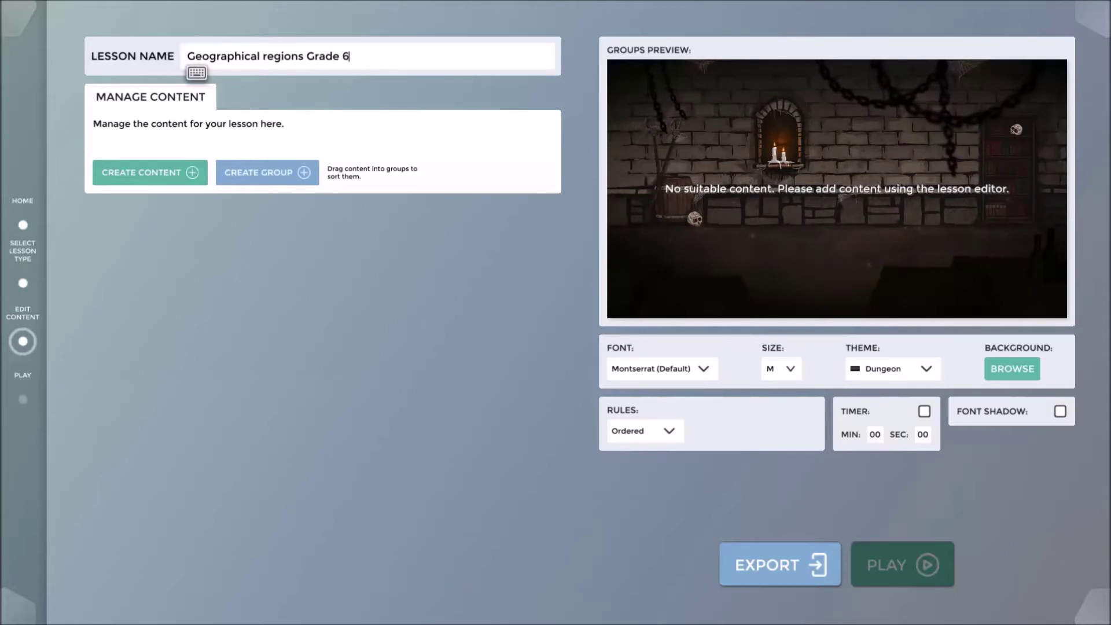
text(-7)
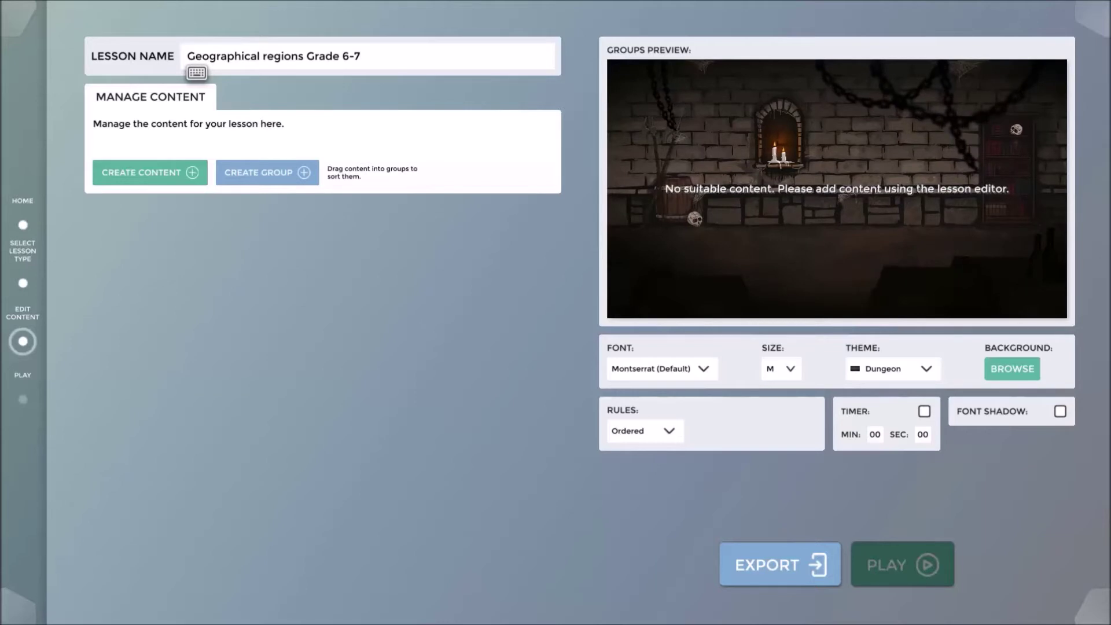
Create three groups named Oceania, Asia and Europe
click(267, 173)
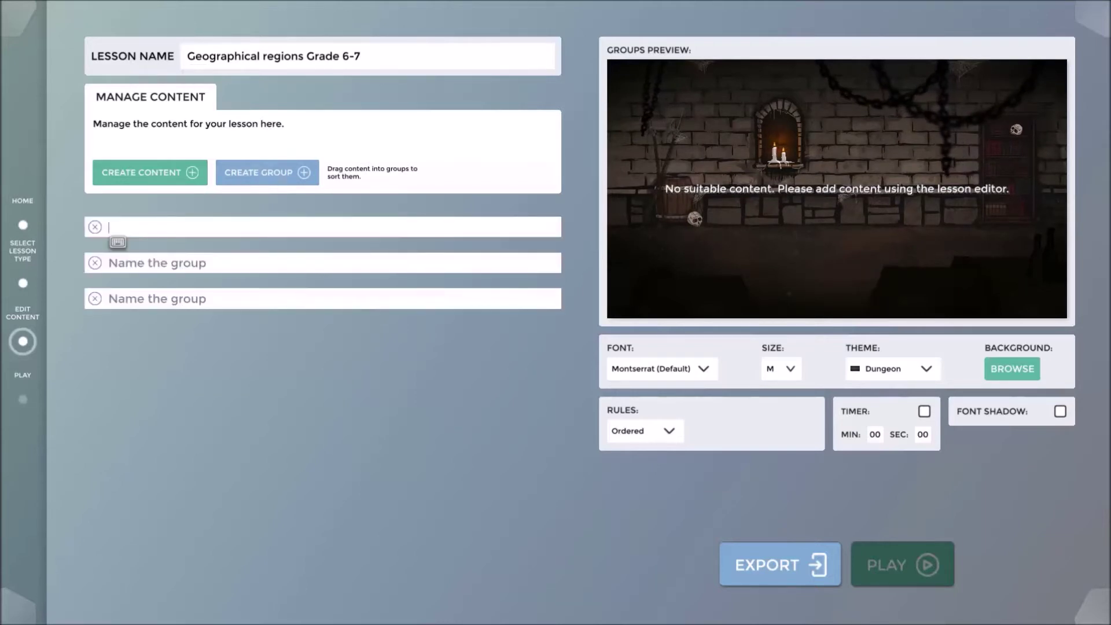
text(O)
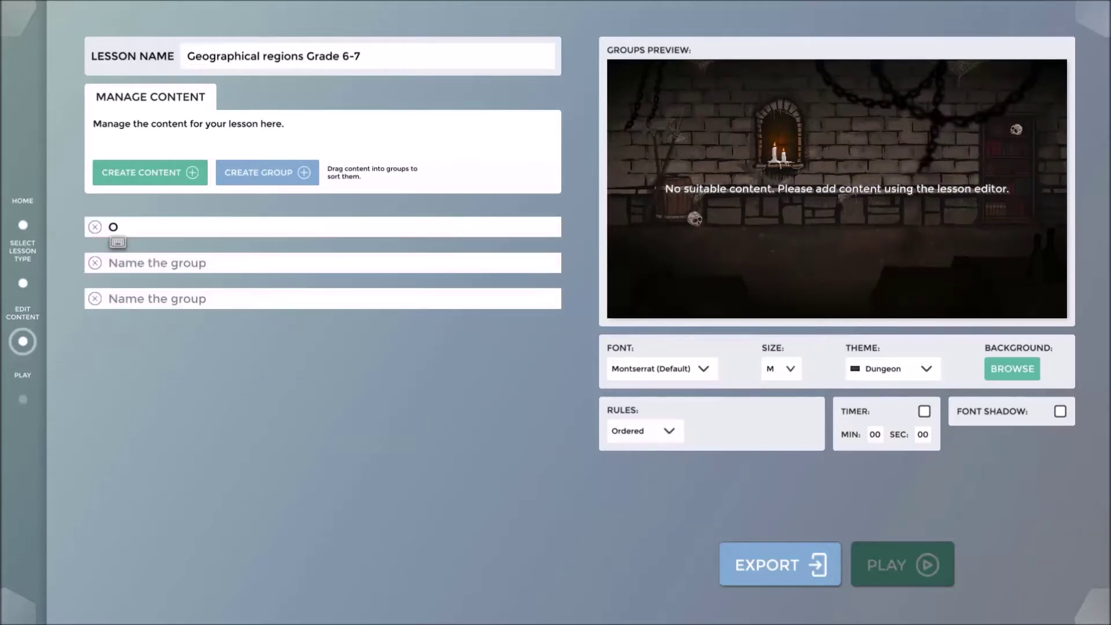
text(ceania)
click(109, 263)
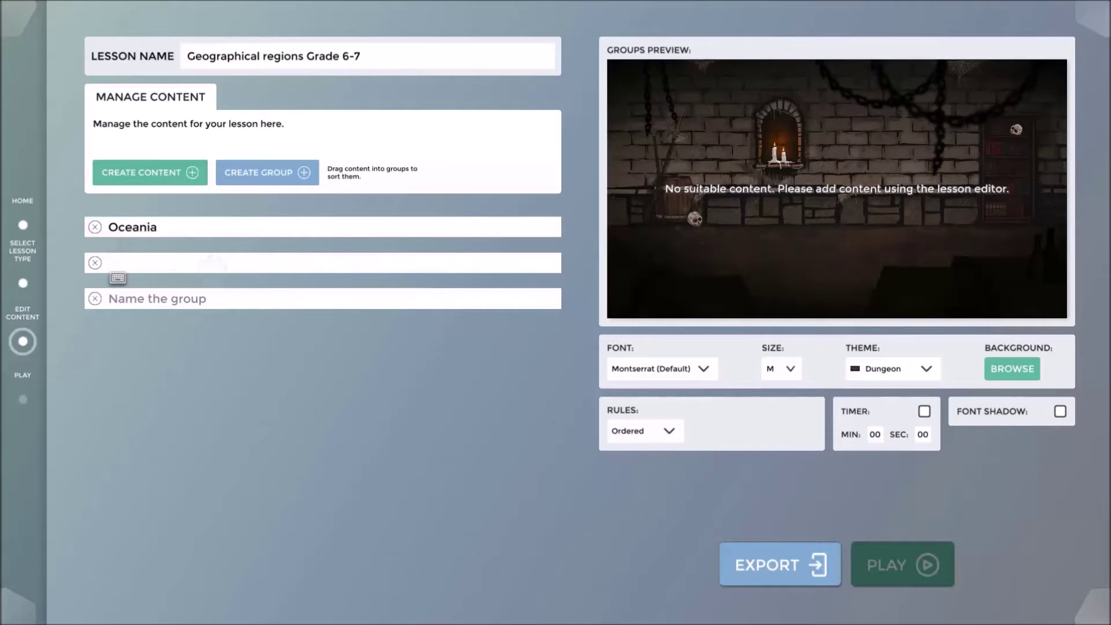
text(Asia)
click(117, 298)
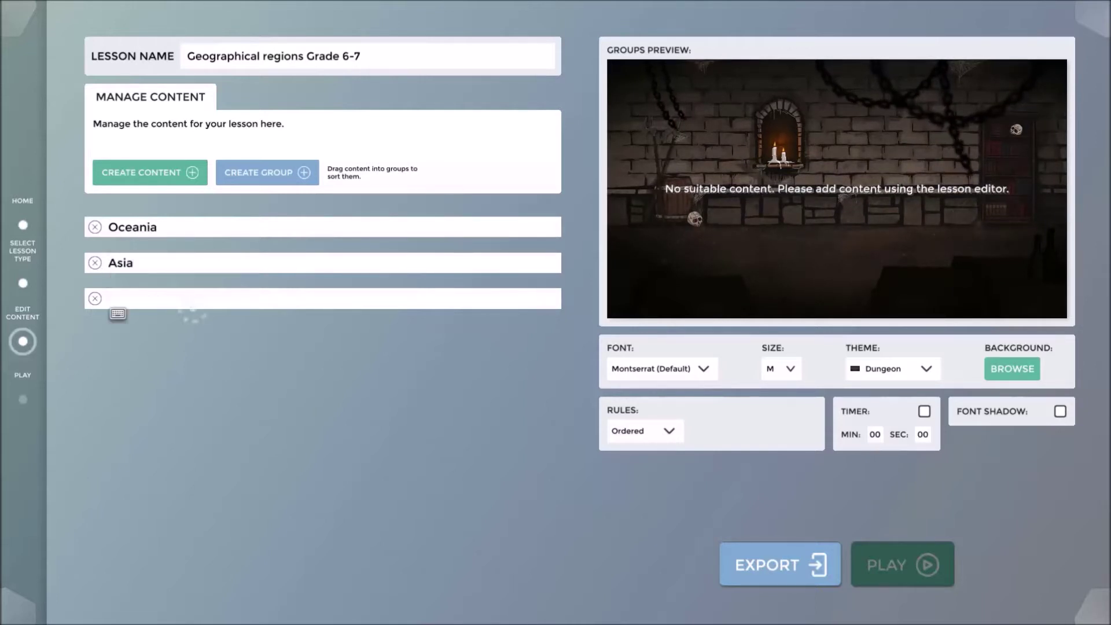
text(Europe)
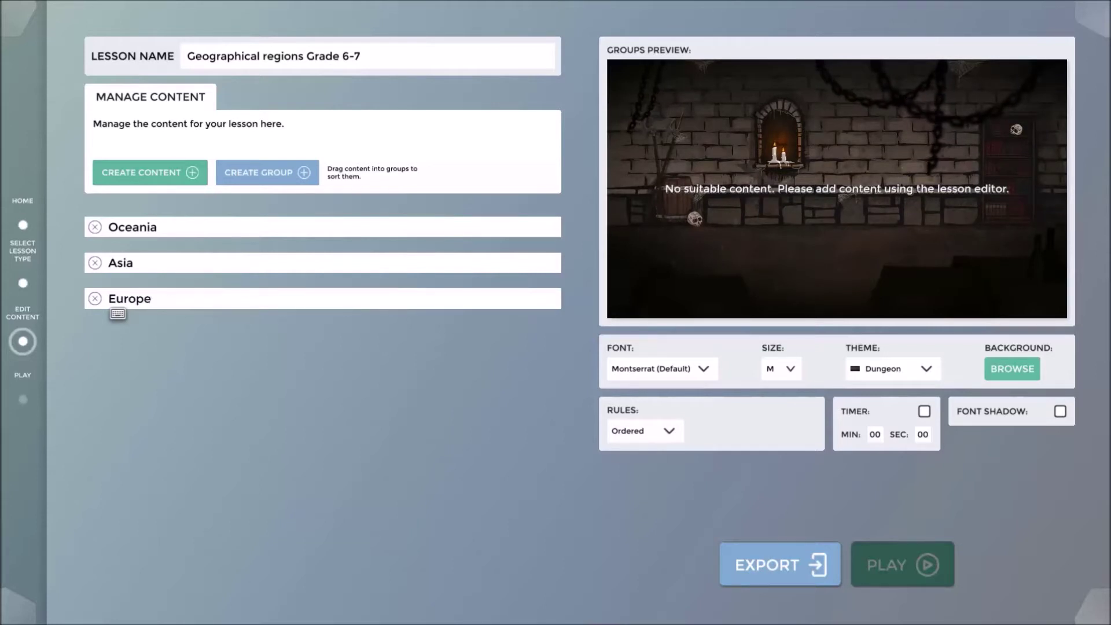
Create three content items with the texts China, Australia and Sweden
click(150, 173)
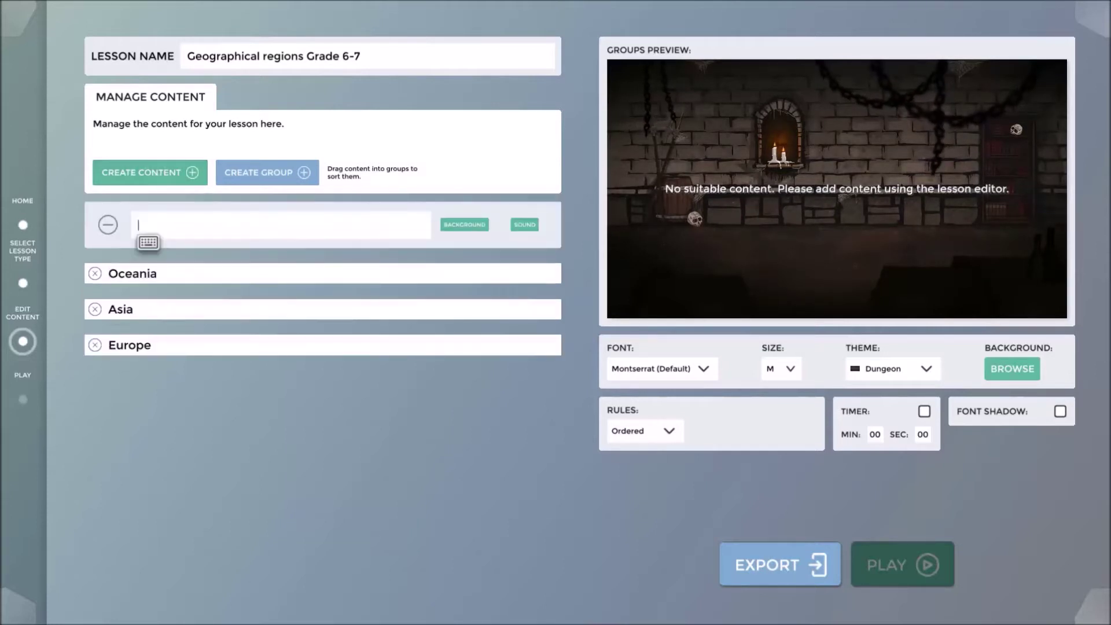
click(150, 172)
click(150, 173)
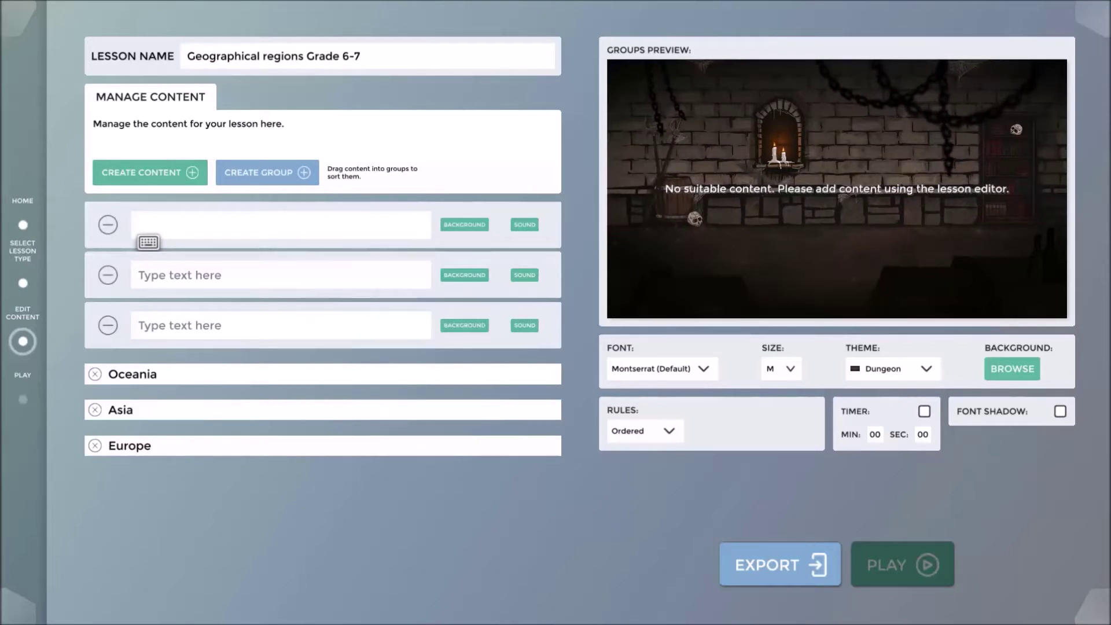
text(China)
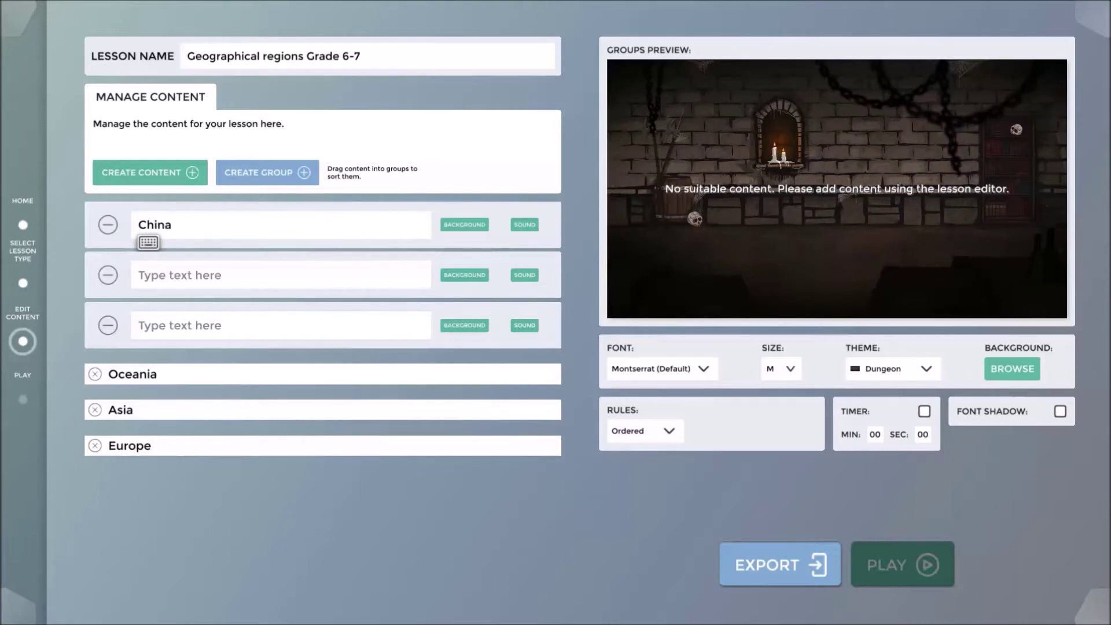
click(139, 274)
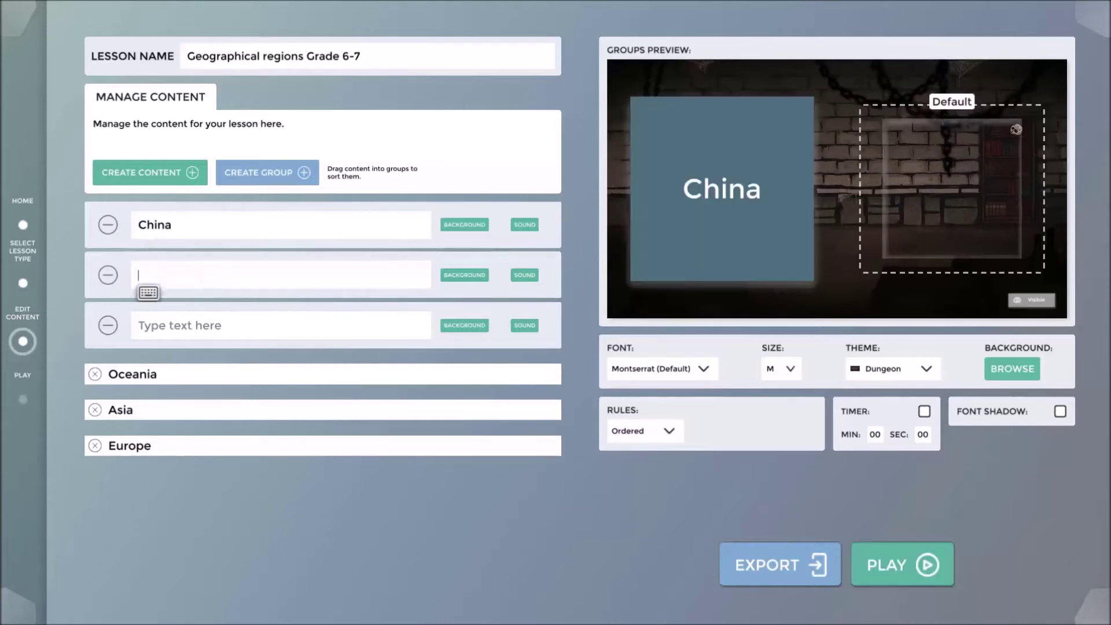
text(Au)
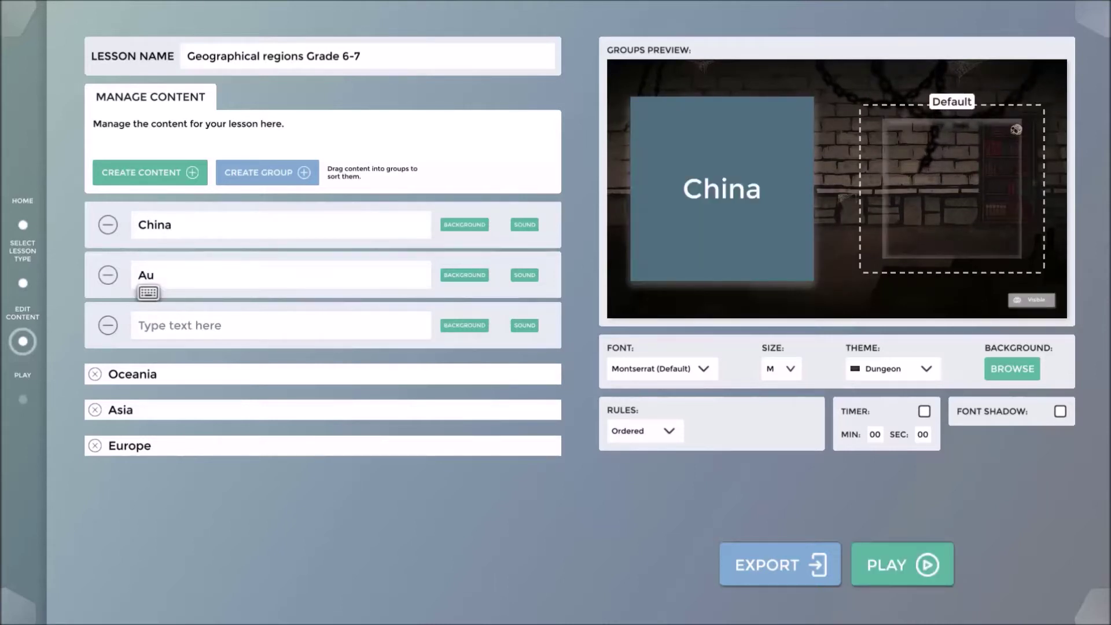
text(stralia)
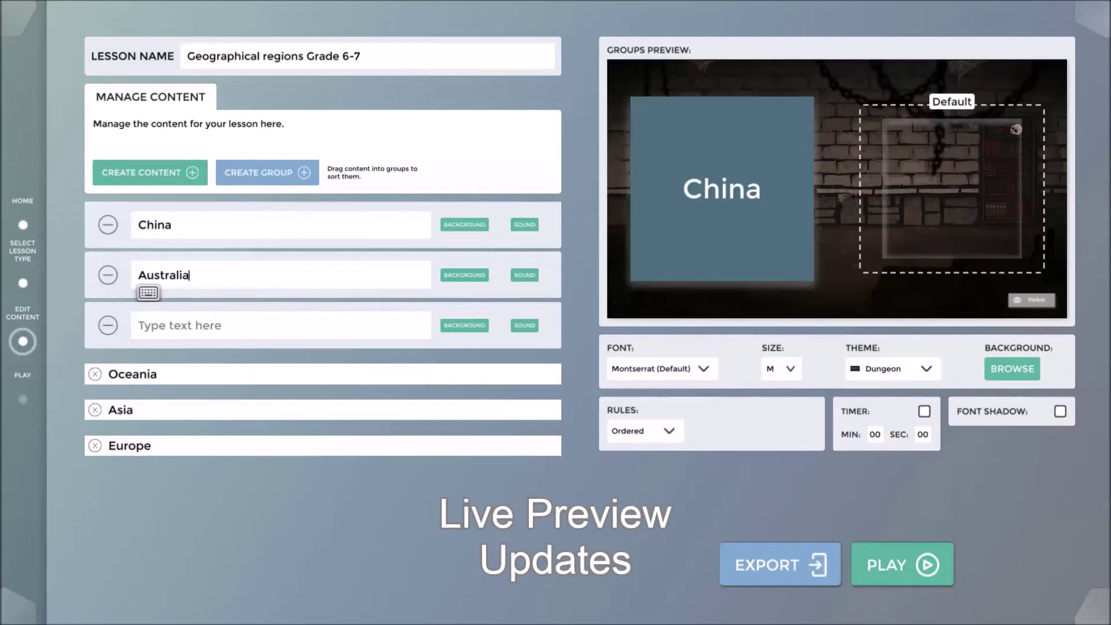
click(139, 326)
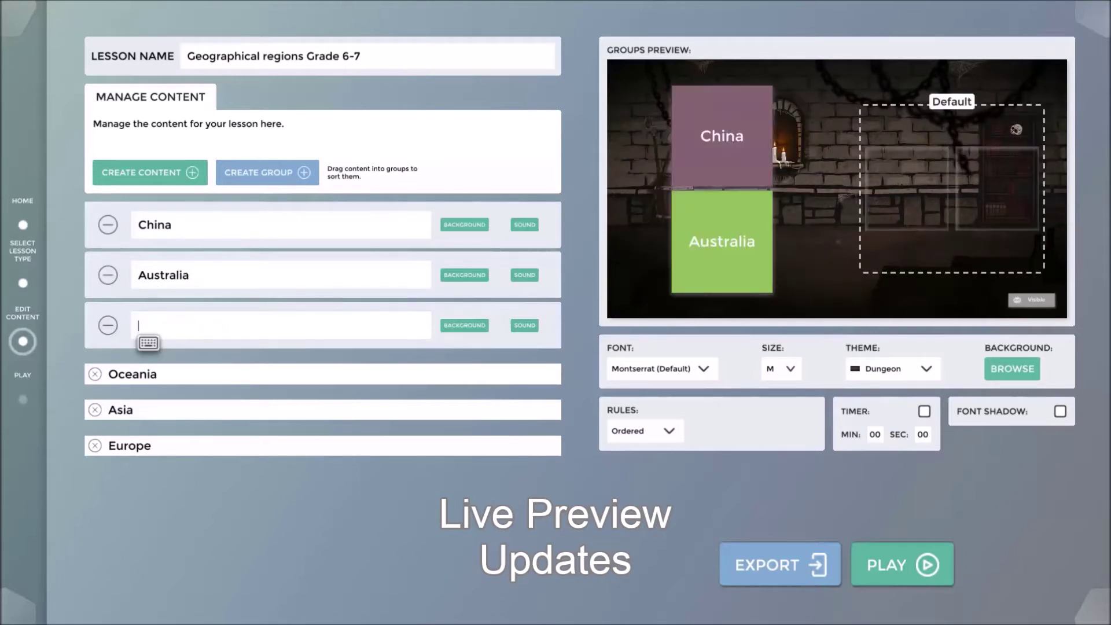
text(Sweden)
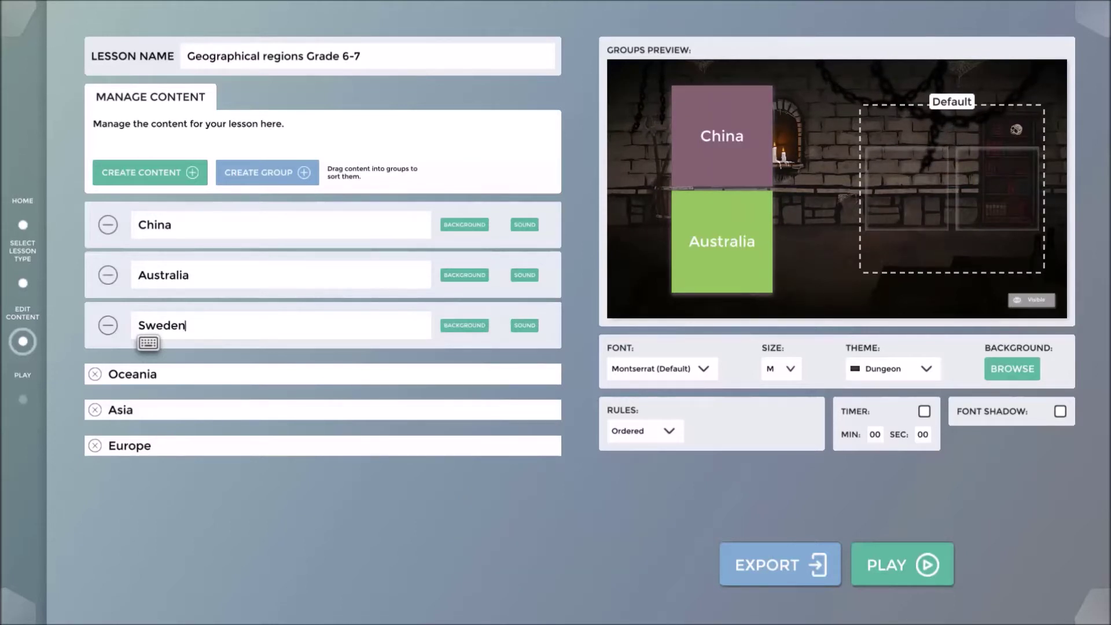
key(Return)
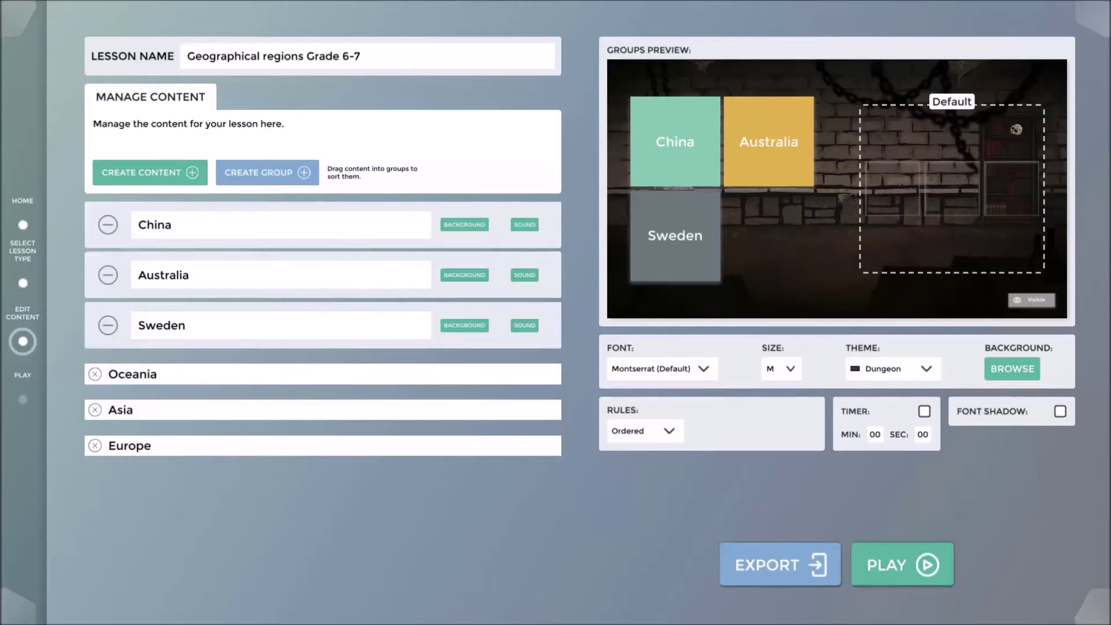
Search internet images for "flag china" and set the first flag found as the China item's background
click(469, 227)
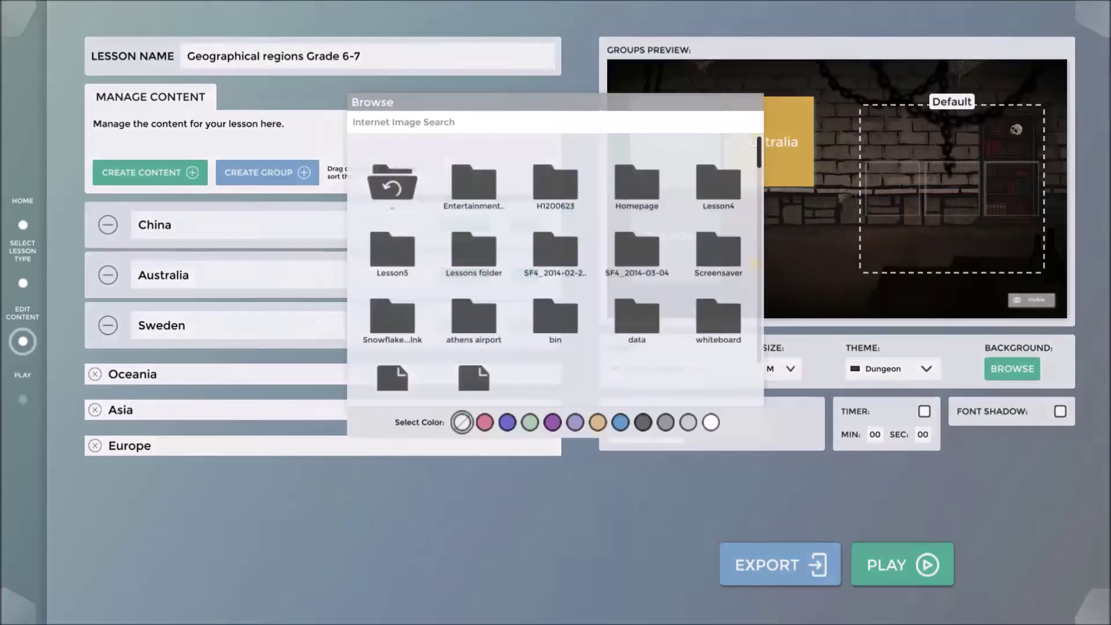
click(400, 124)
text(flag)
text( d)
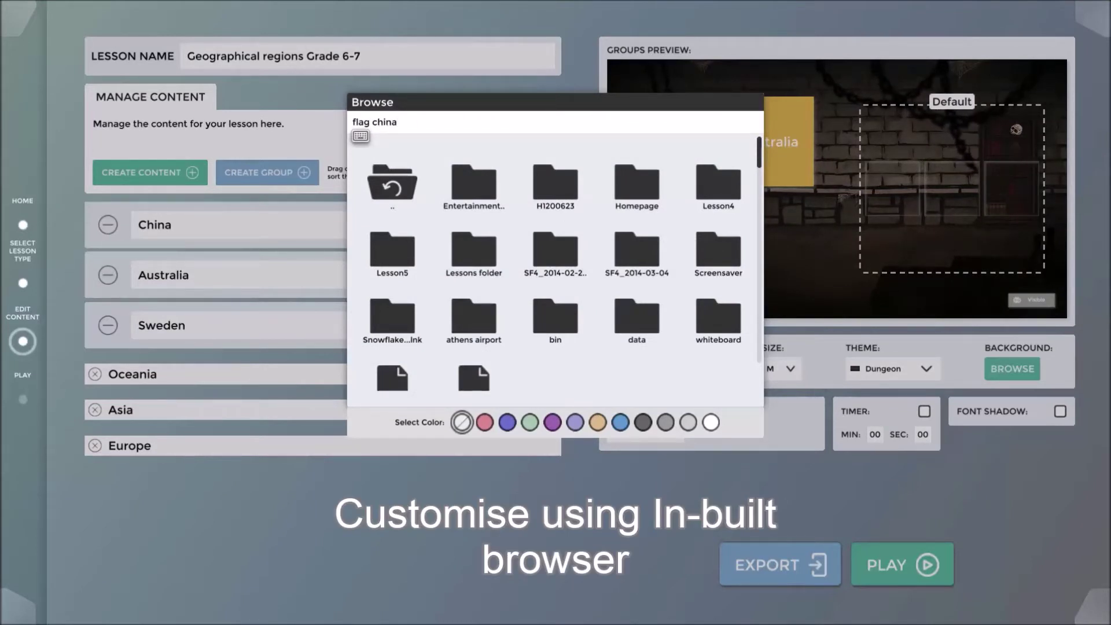
text(hina)
key(Return)
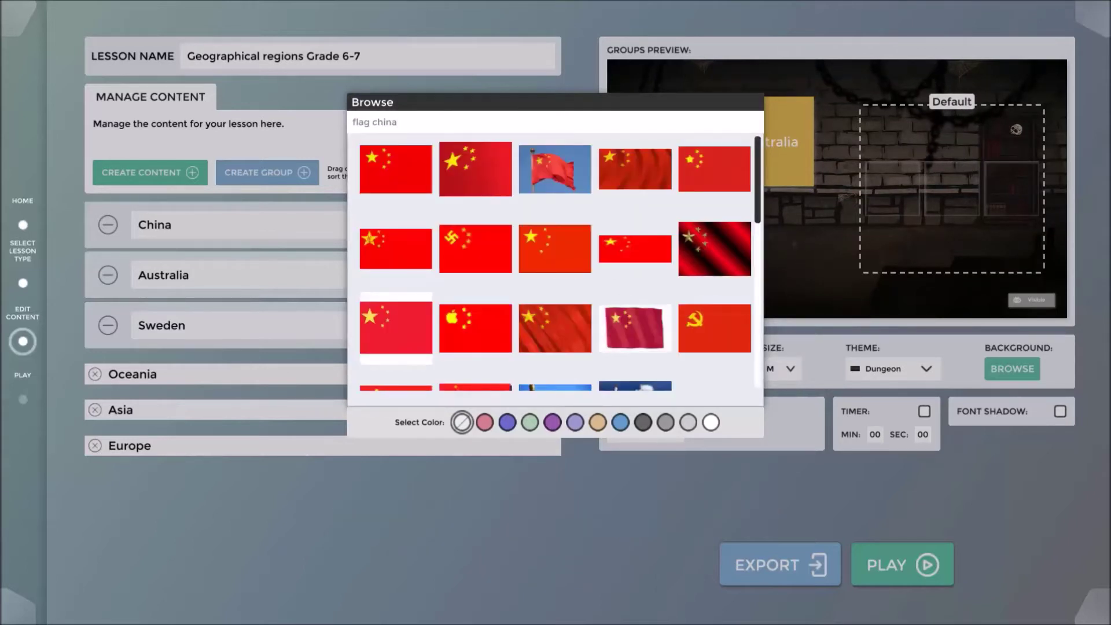
click(397, 176)
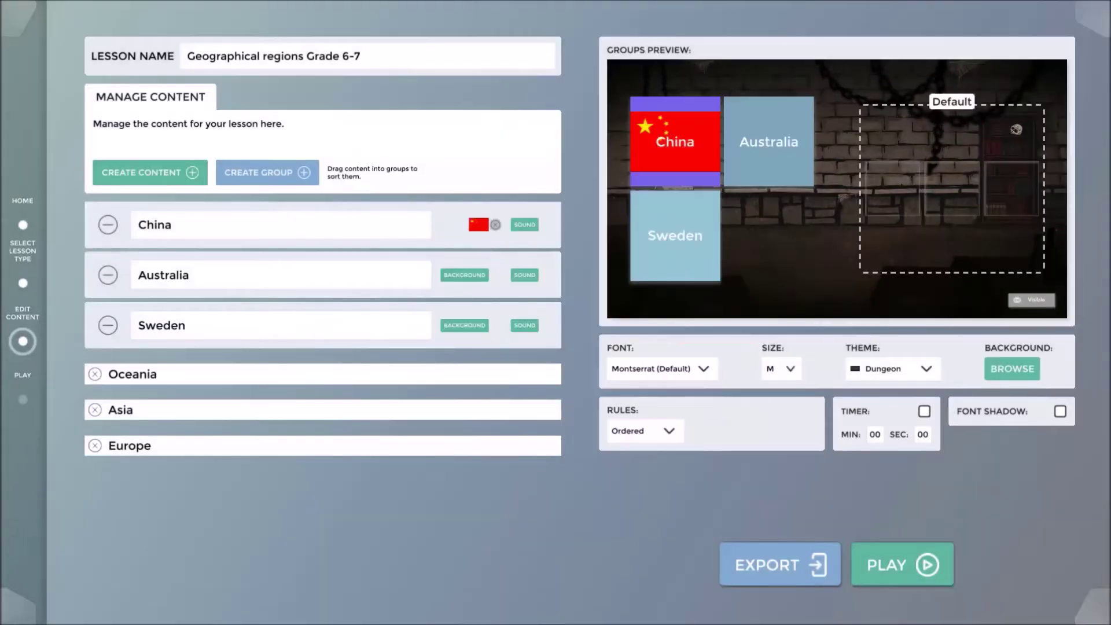
Search internet images for "flag australia" and set the first flag found as the Australia item's background
click(464, 275)
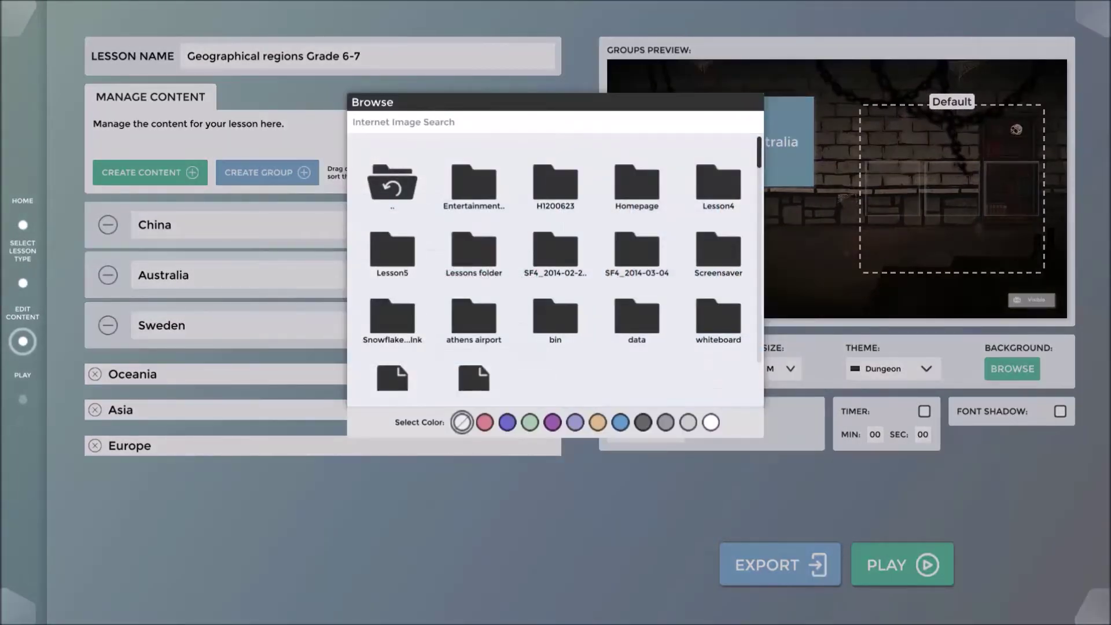
click(425, 123)
text(flag)
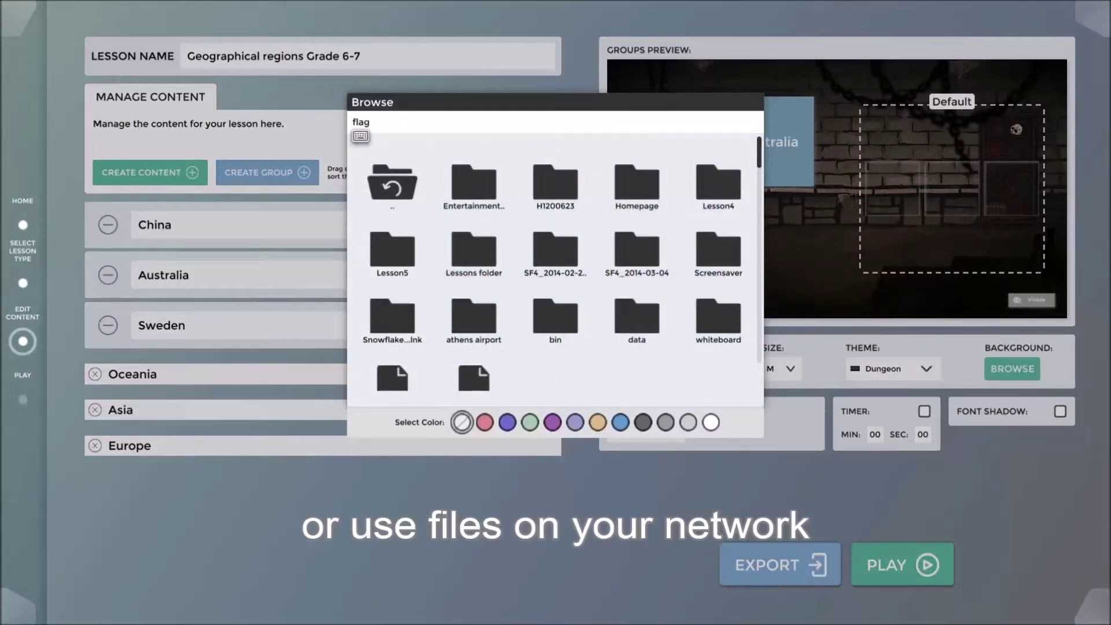
text( australia)
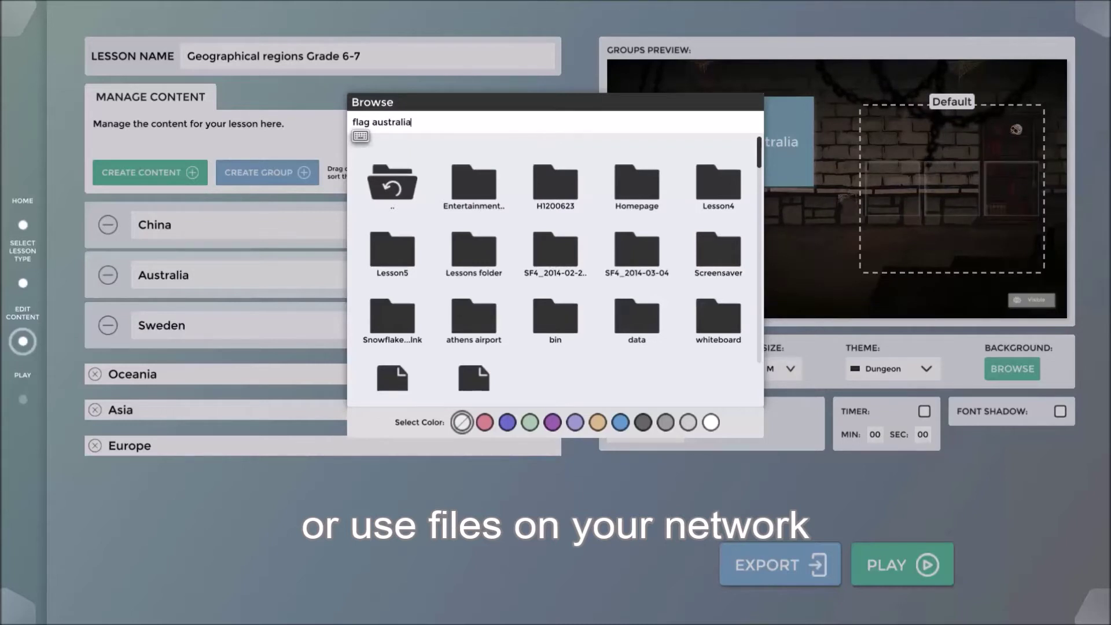
key(Return)
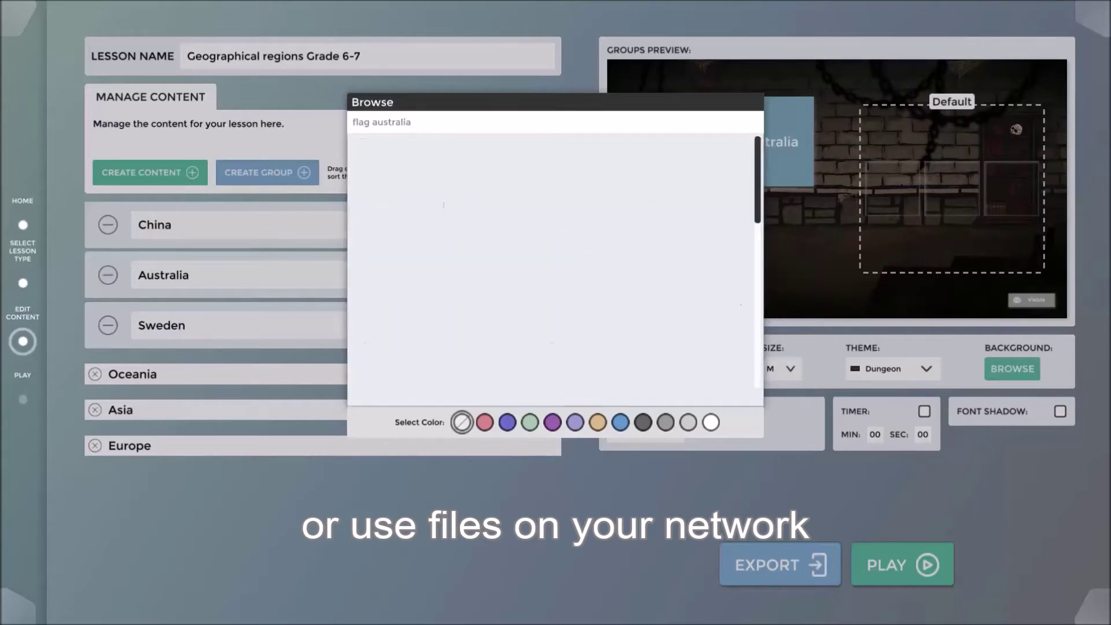
click(395, 169)
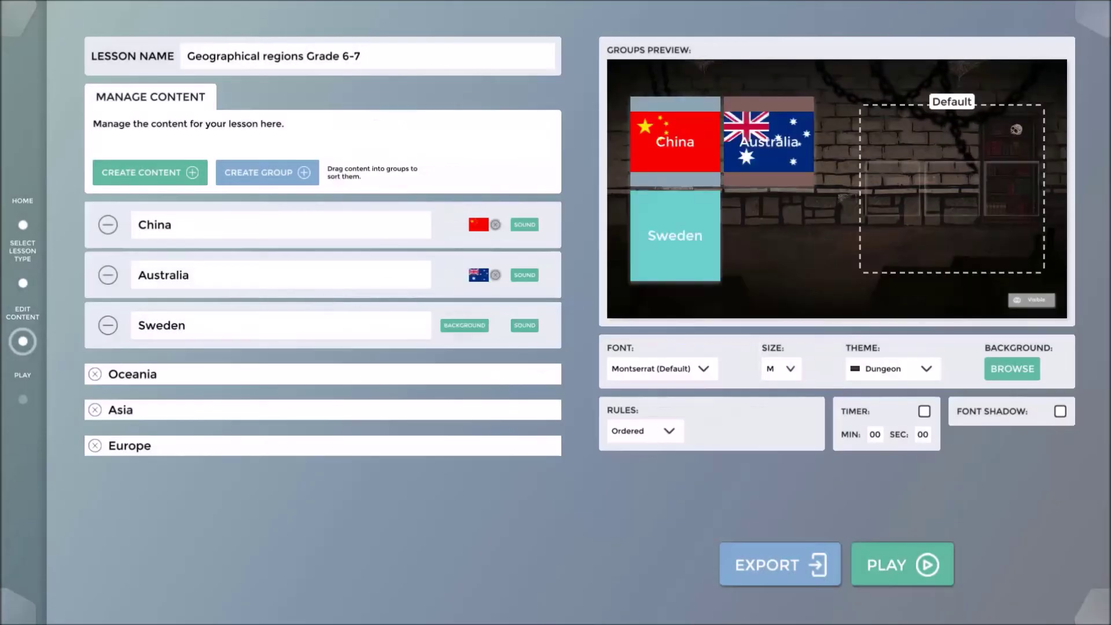
Search internet images for "flag sweden" and set the middle flag of the second row as the Sweden item's background
click(464, 325)
click(354, 122)
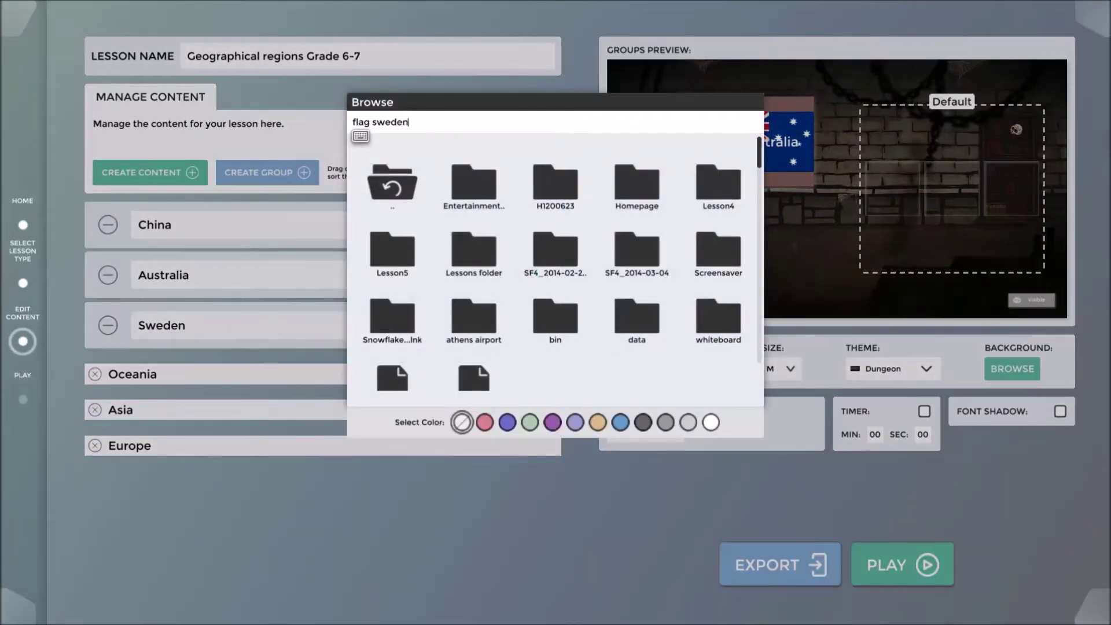
key(Return)
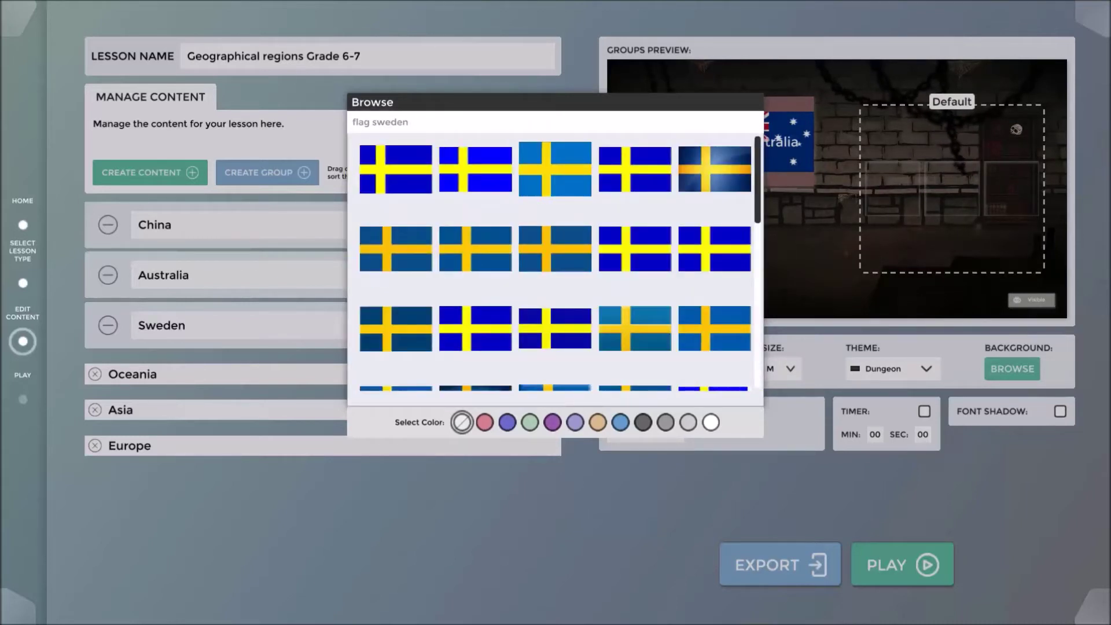
click(555, 249)
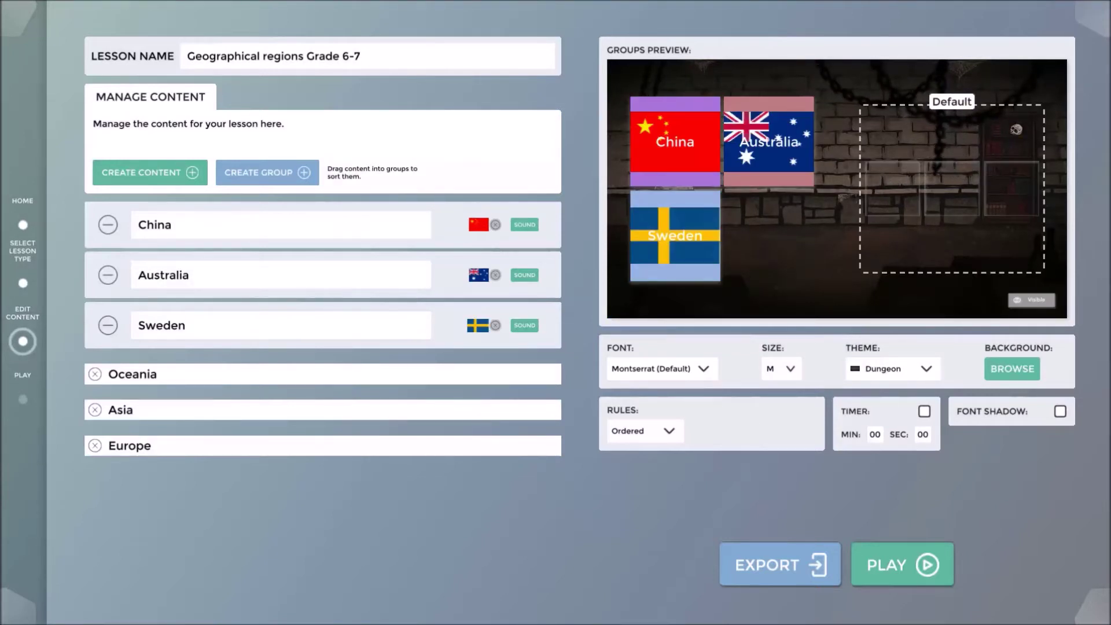
Sort the content items into groups: China into Asia, Australia into Oceania and Sweden into Europe
click(283, 226)
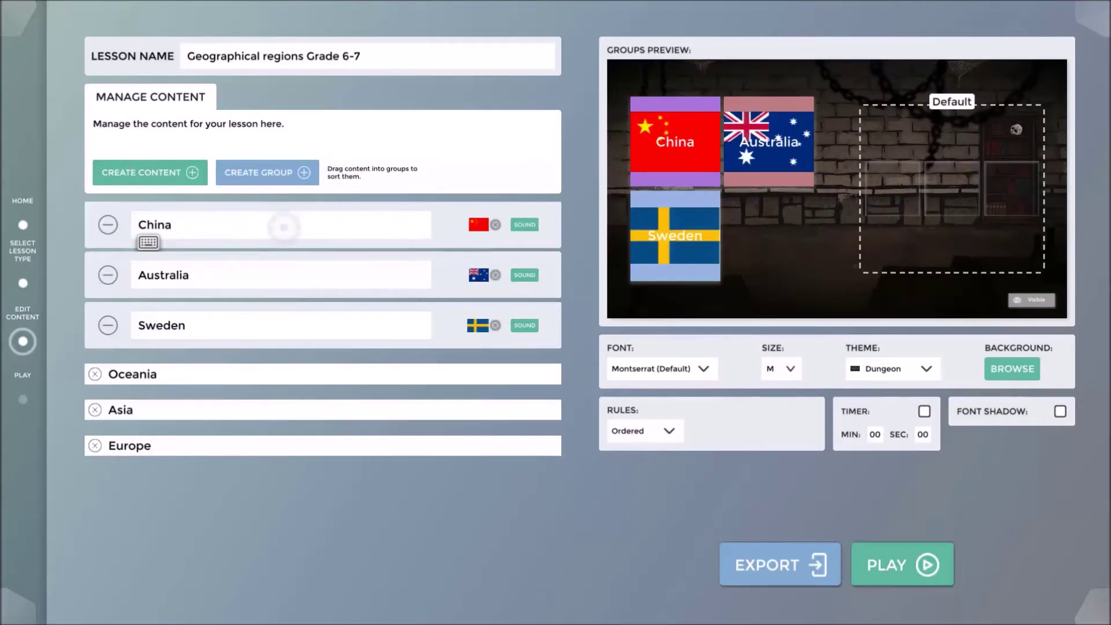
drag(284, 226, 284, 399)
click(264, 230)
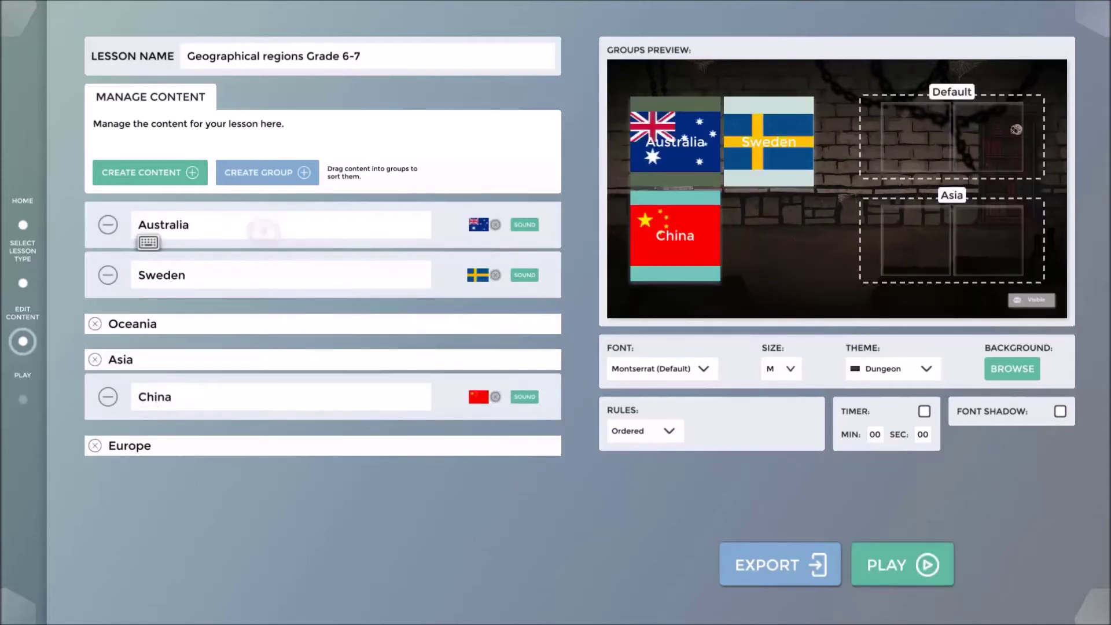
drag(264, 229, 263, 316)
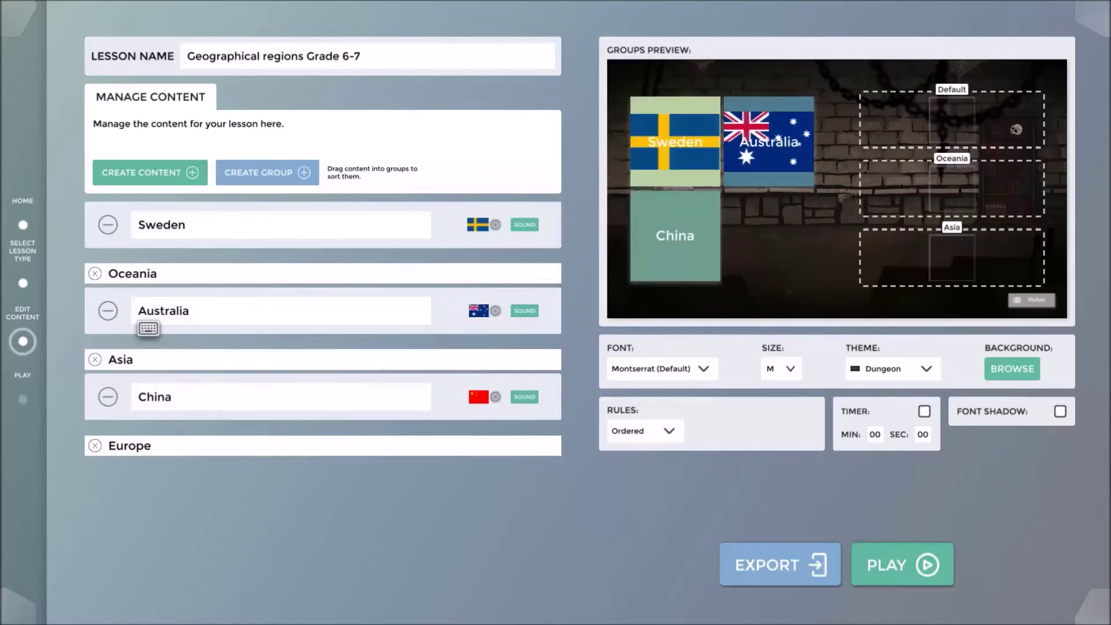
drag(248, 226, 241, 479)
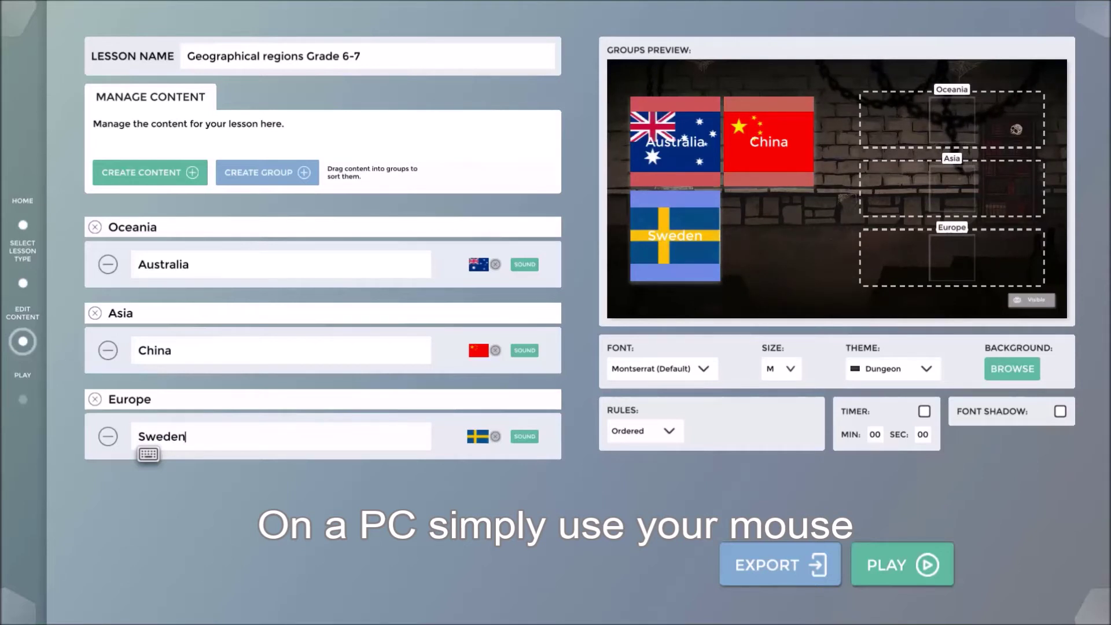
Set the lesson font to Comic Sans MS, size L, with font shadow enabled, and set the timer's seconds to 30
click(662, 369)
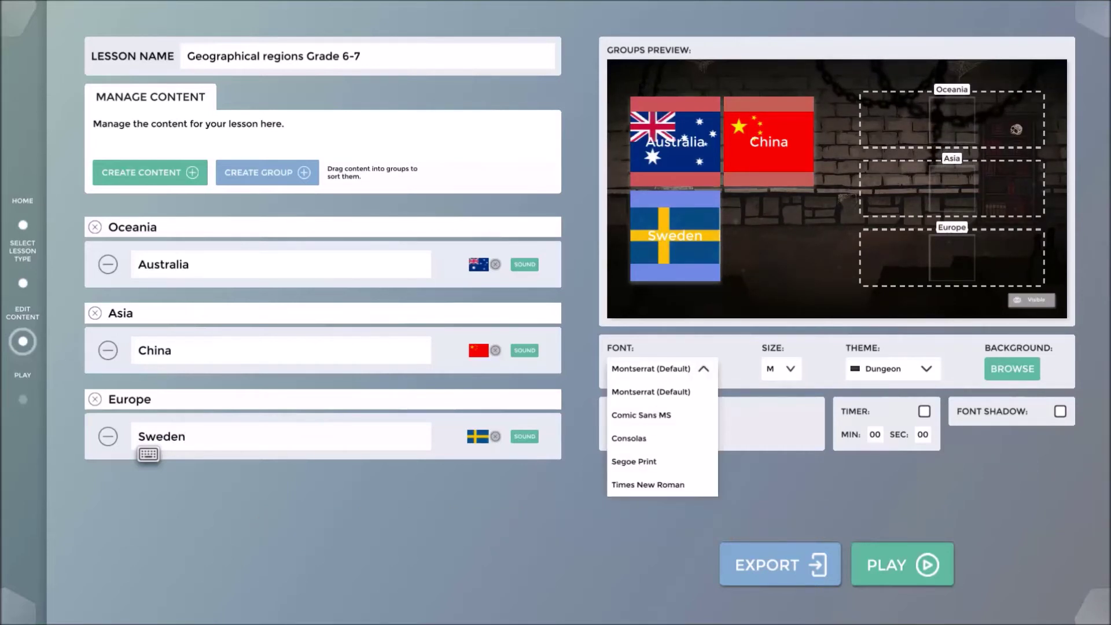
click(656, 418)
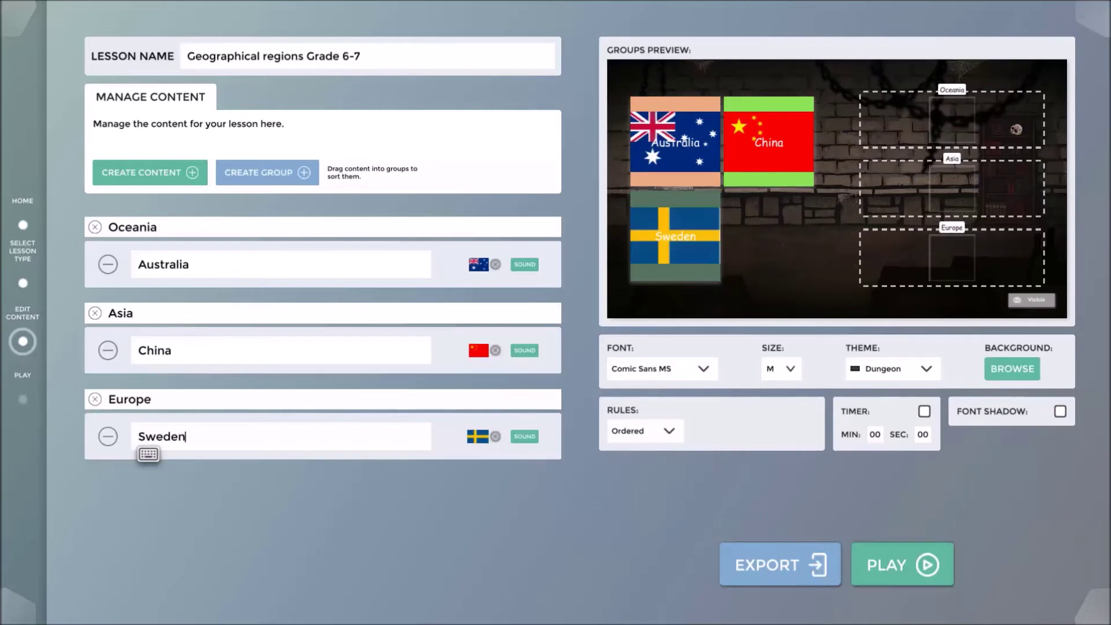
click(788, 368)
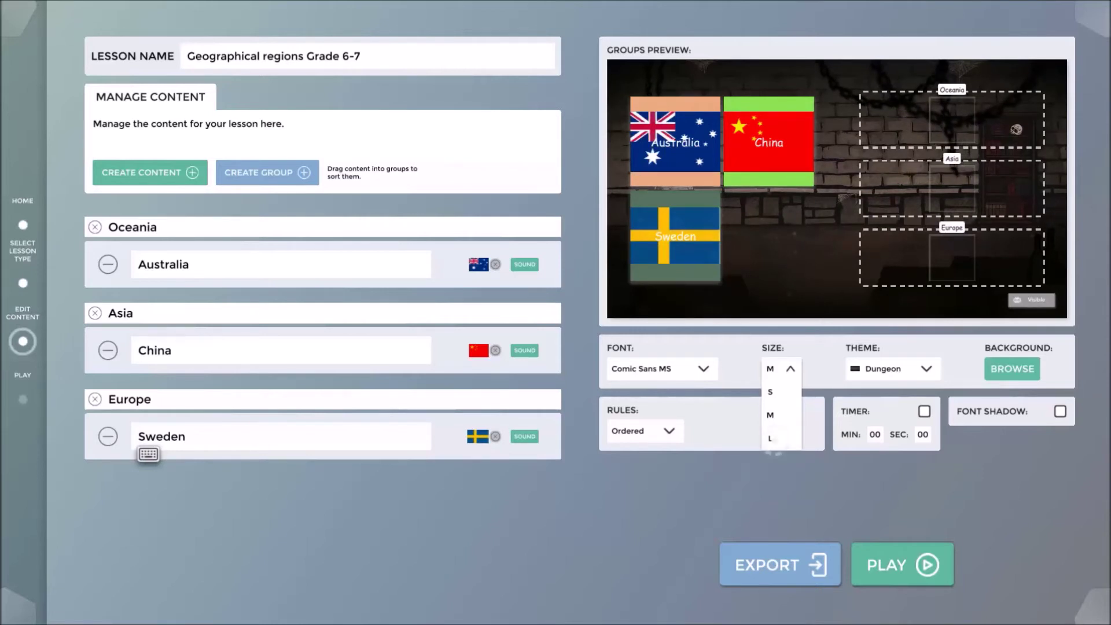
click(770, 438)
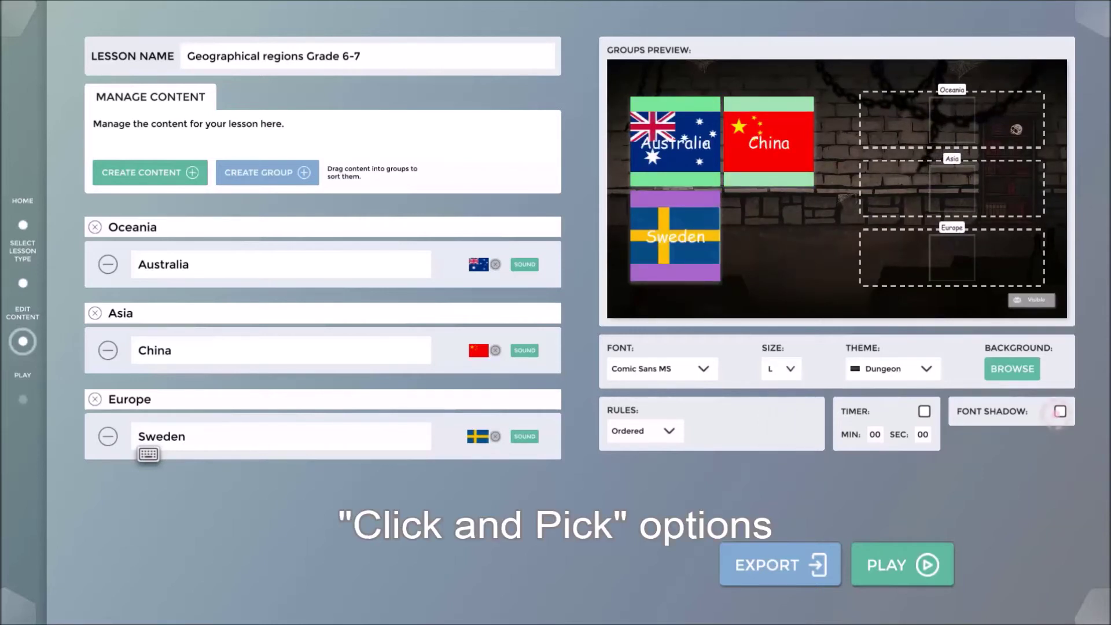
click(1060, 412)
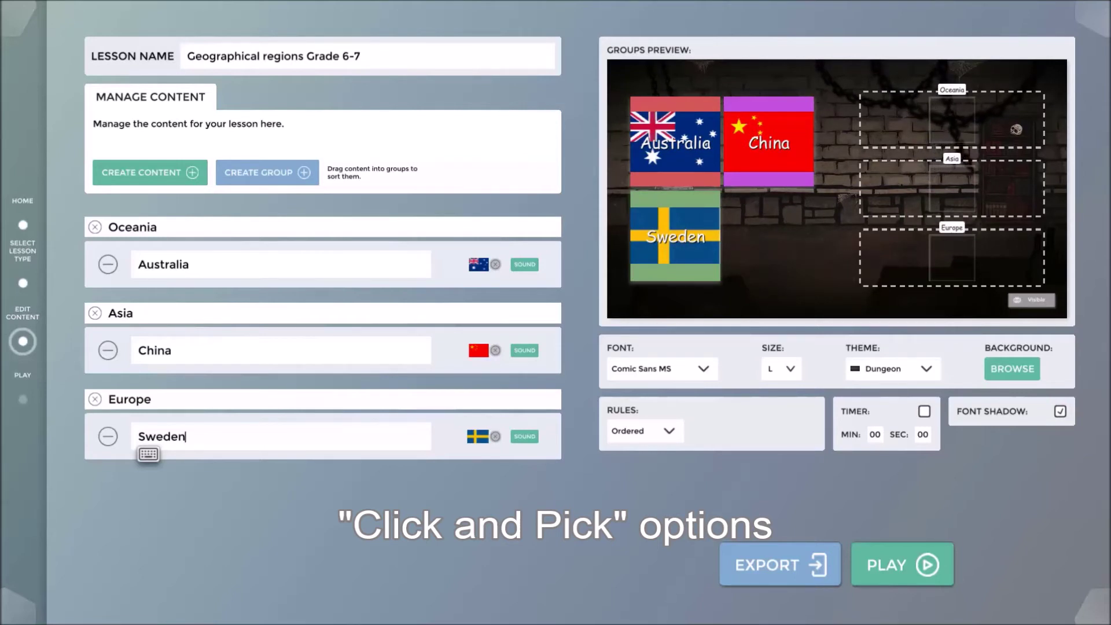
click(923, 434)
text(30)
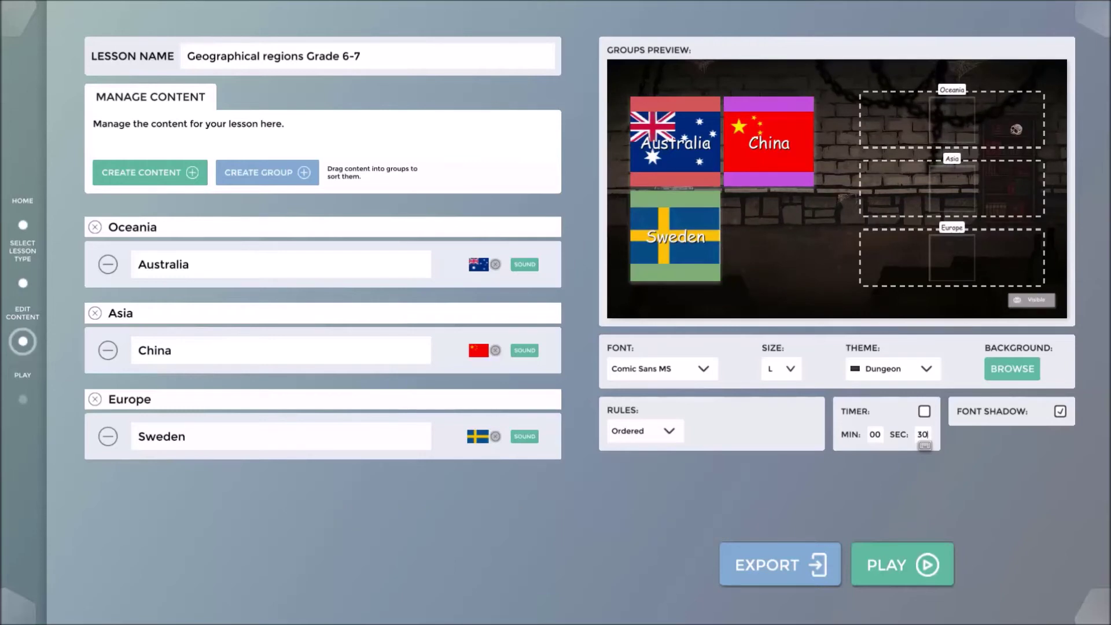
Search images for "globe", set the second globe of the first row as the lesson background, and play the lesson
click(1012, 368)
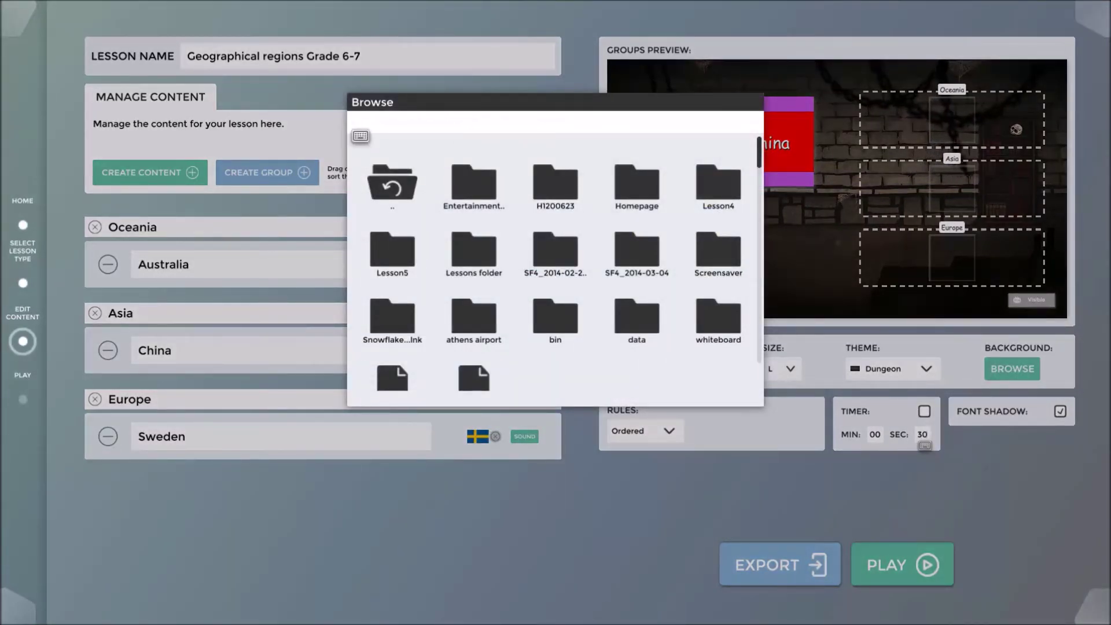
text(globe)
key(Return)
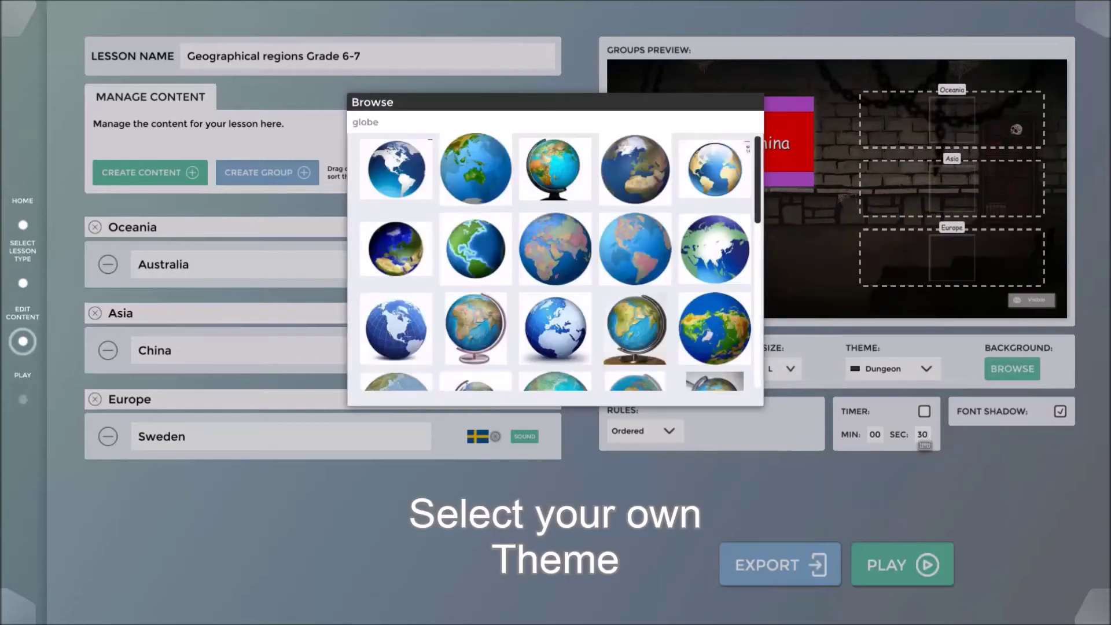
click(476, 169)
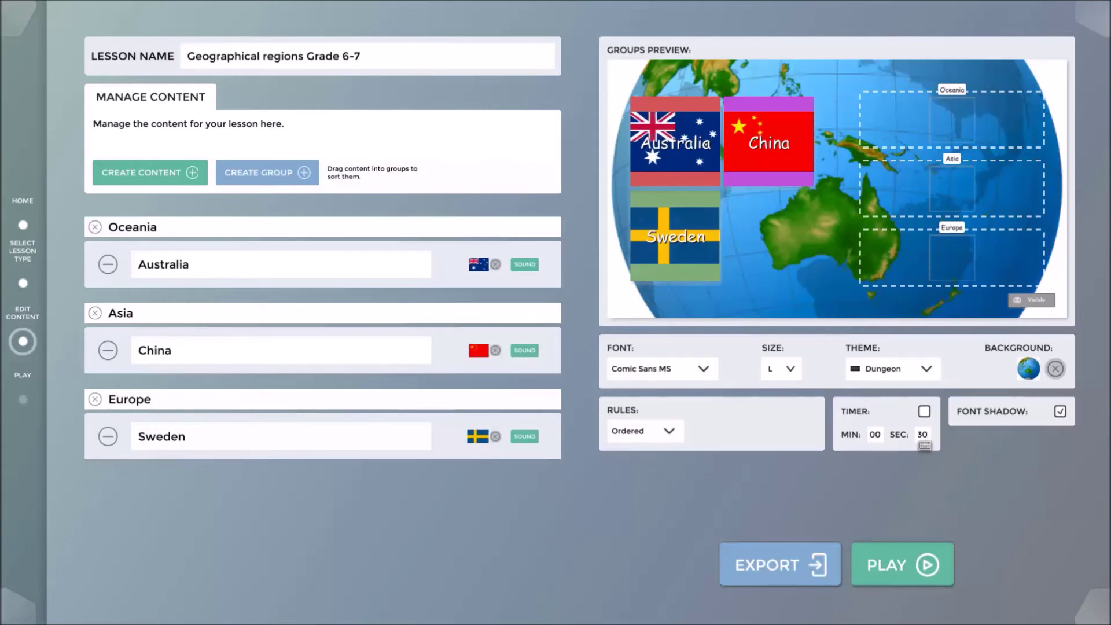
click(902, 564)
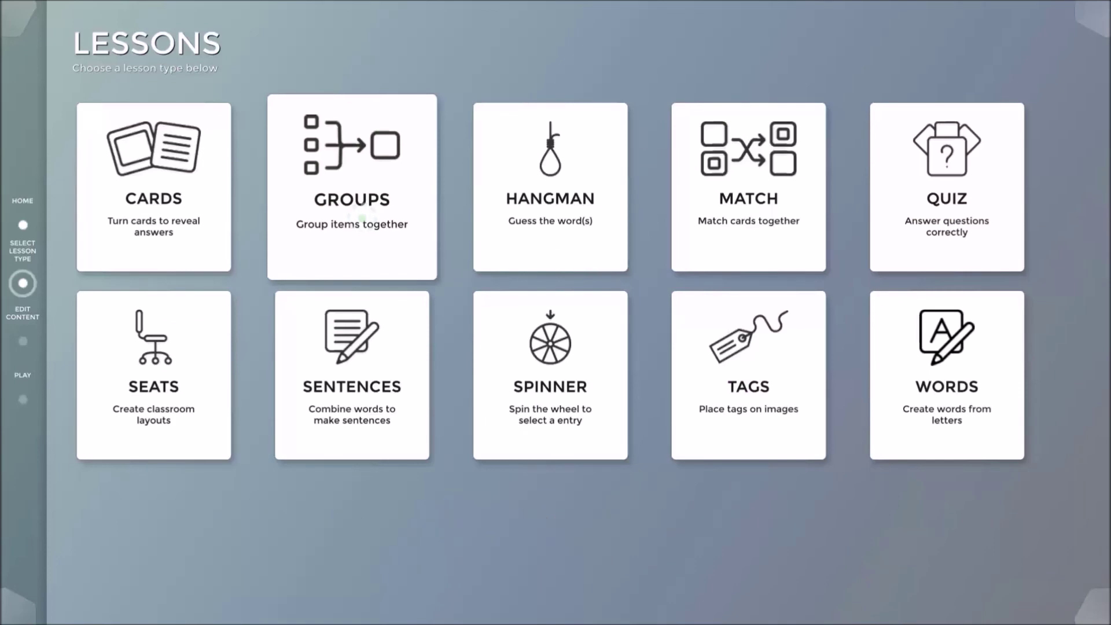
Choose the Groups lesson type and play the Geography Regions lesson
click(362, 218)
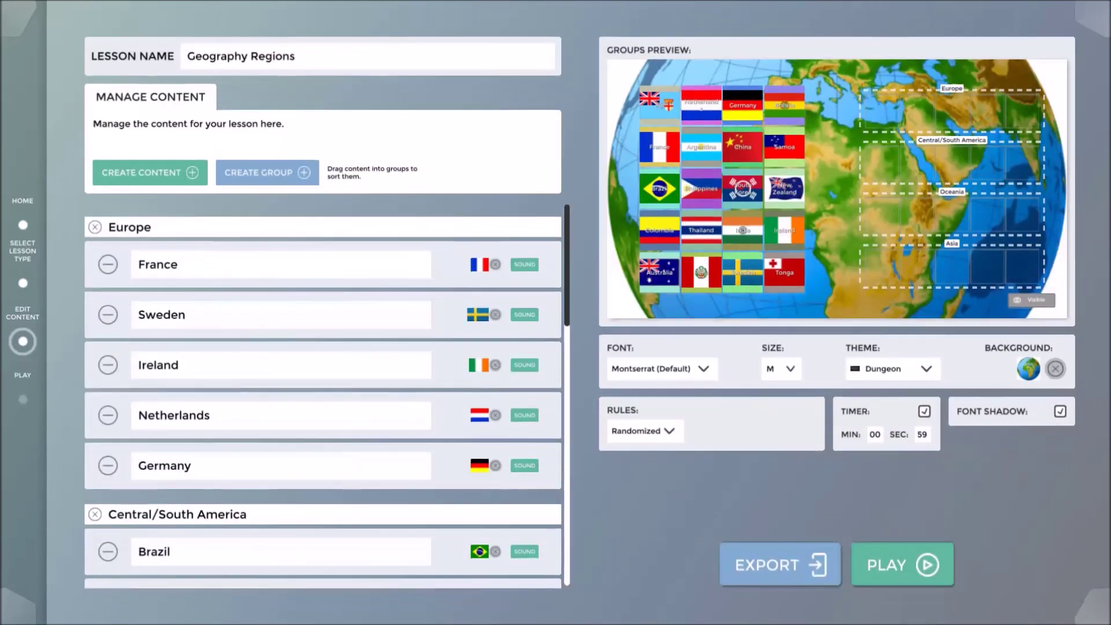
click(902, 565)
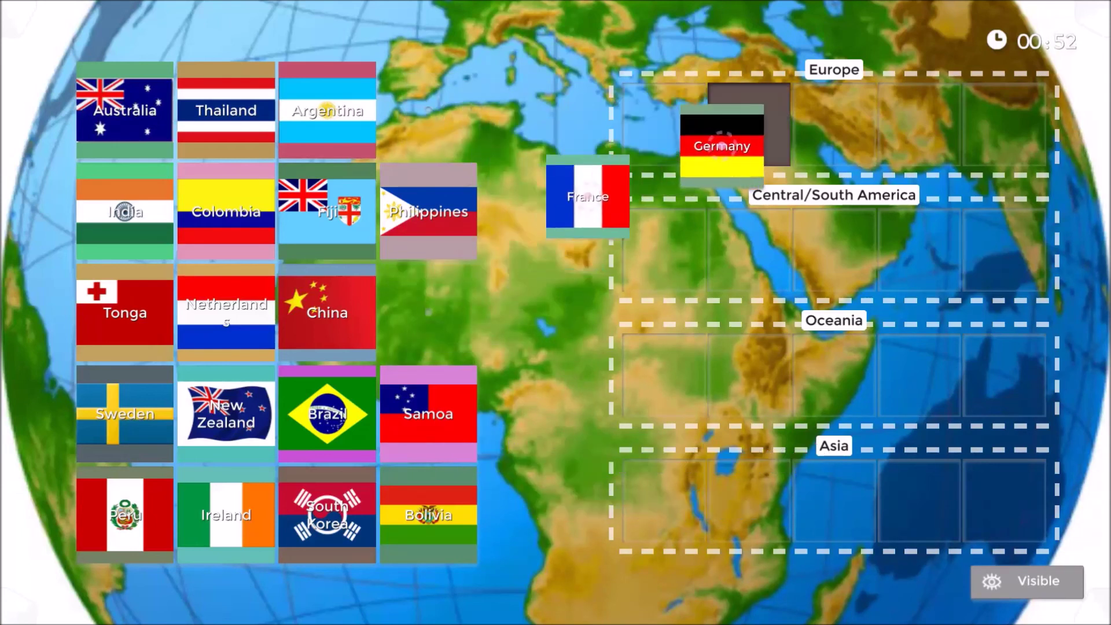
Sort the France and Germany flags into Europe, Samoa into Oceania, Brazil into Central/South America and Philippines into Asia
drag(722, 146, 759, 135)
drag(587, 197, 630, 148)
drag(758, 135, 761, 132)
drag(631, 148, 663, 114)
drag(761, 132, 756, 129)
drag(663, 115, 666, 117)
drag(756, 129, 748, 125)
drag(666, 118, 664, 125)
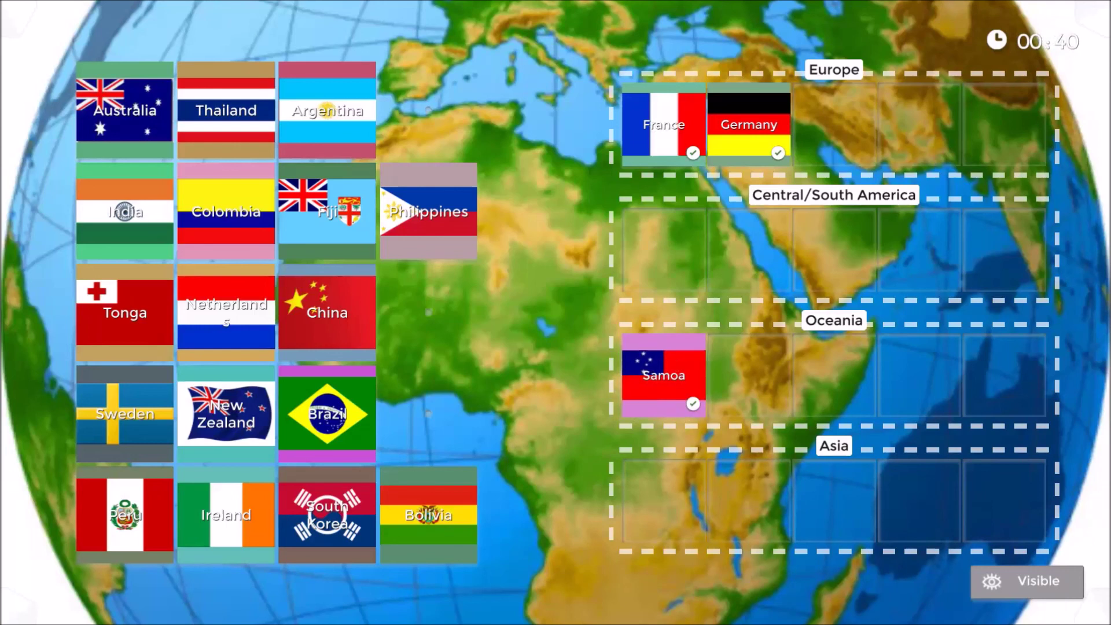
drag(327, 413, 663, 250)
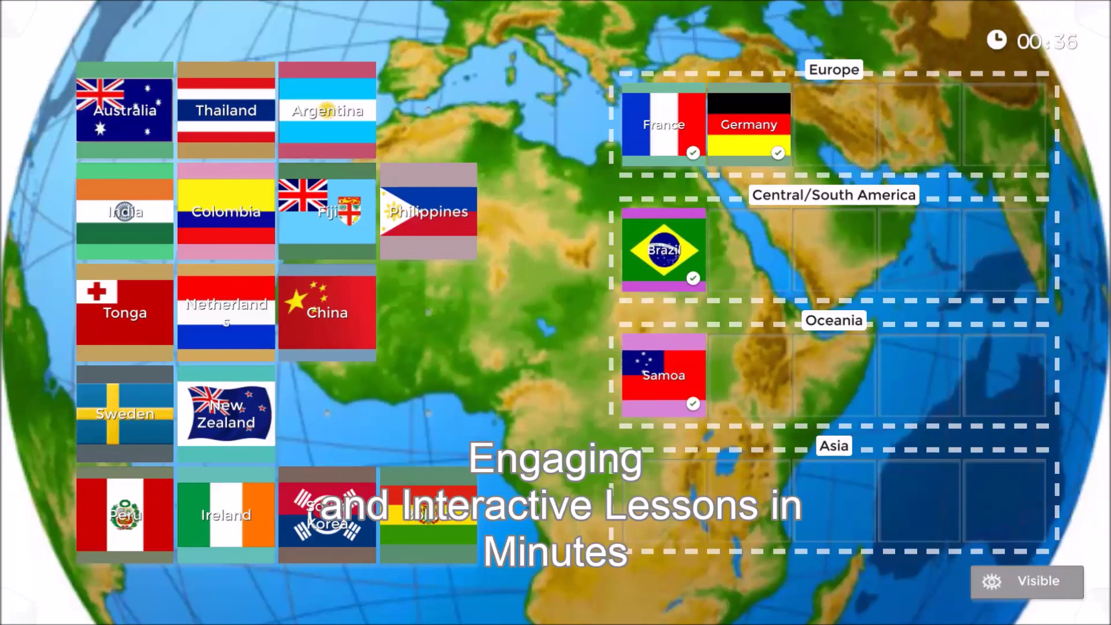
drag(428, 211, 663, 503)
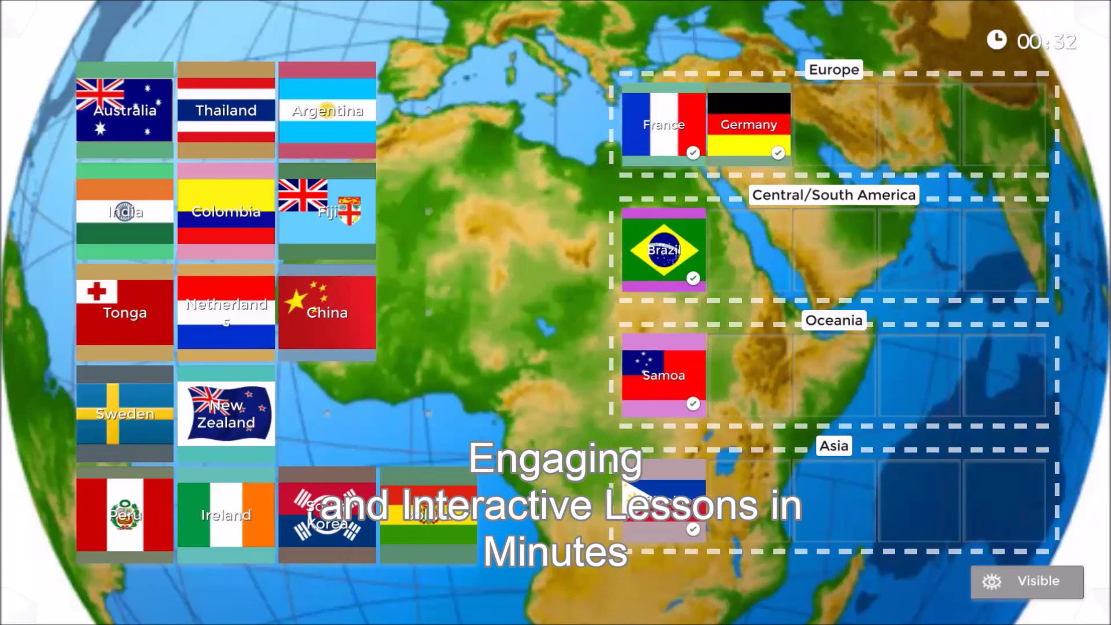